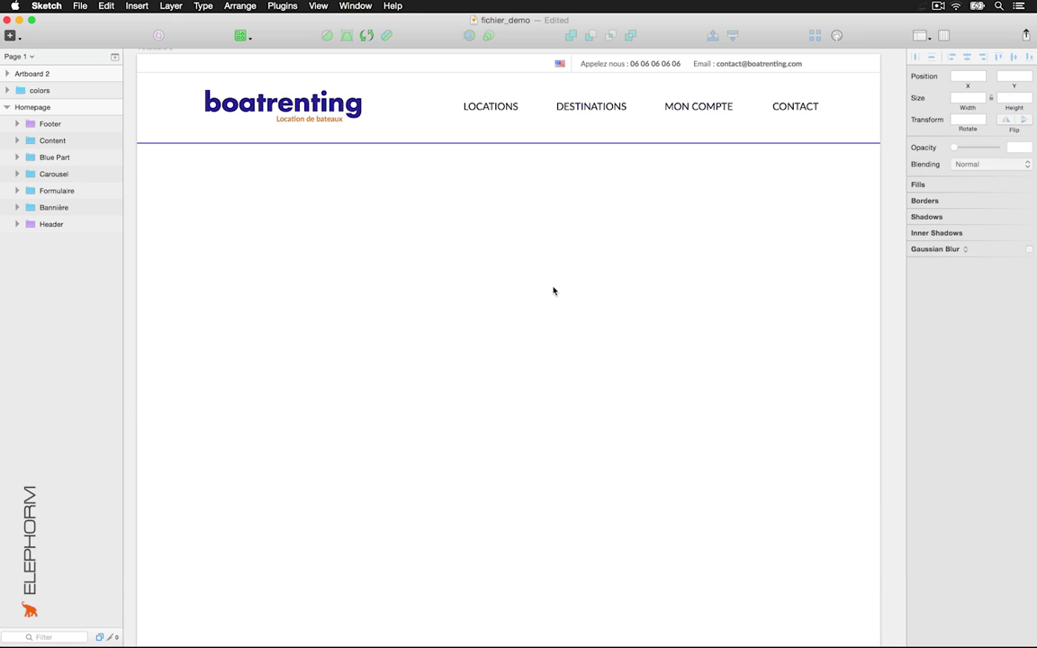
Step: Show the layout grid on Artboard 2 and draw a rectangle of about 321 × 520 over the first four columns below the header
click(170, 51)
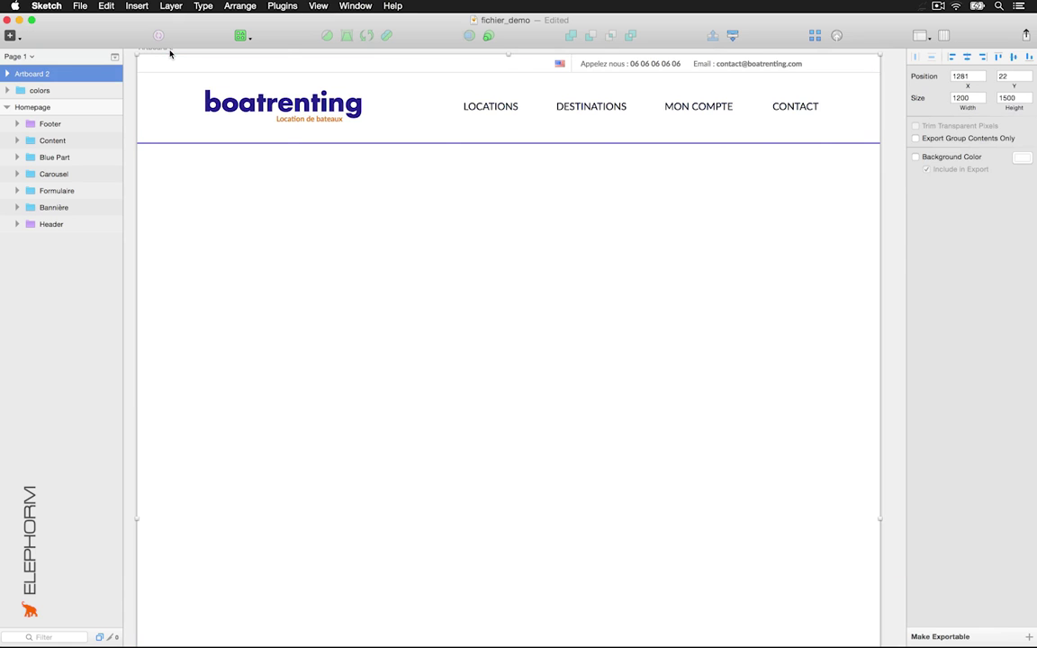
key(ctrl+l)
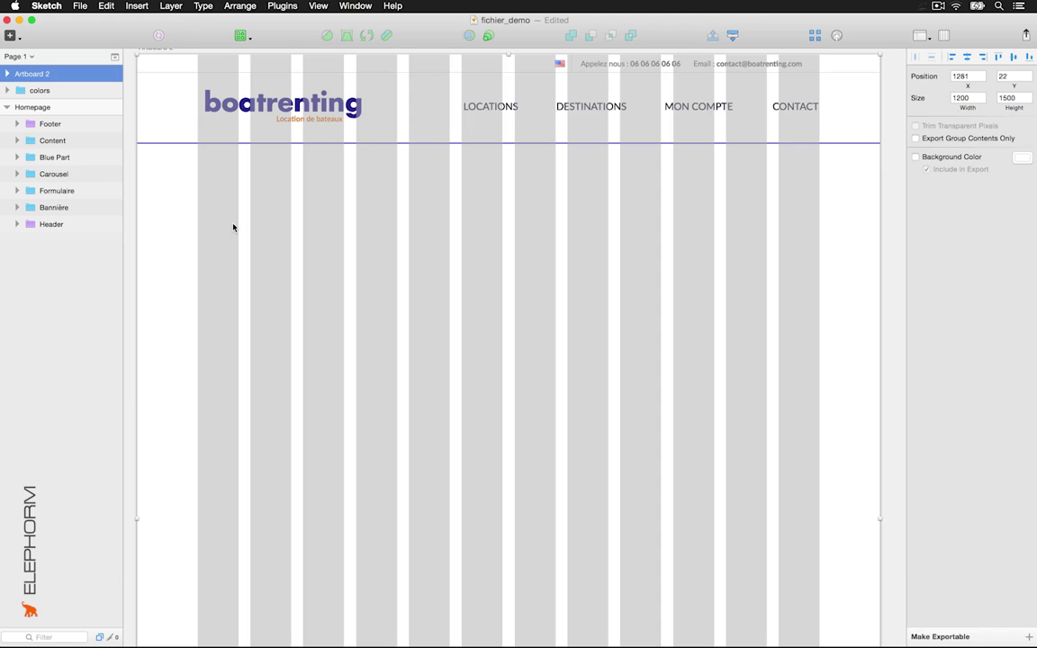
key(r)
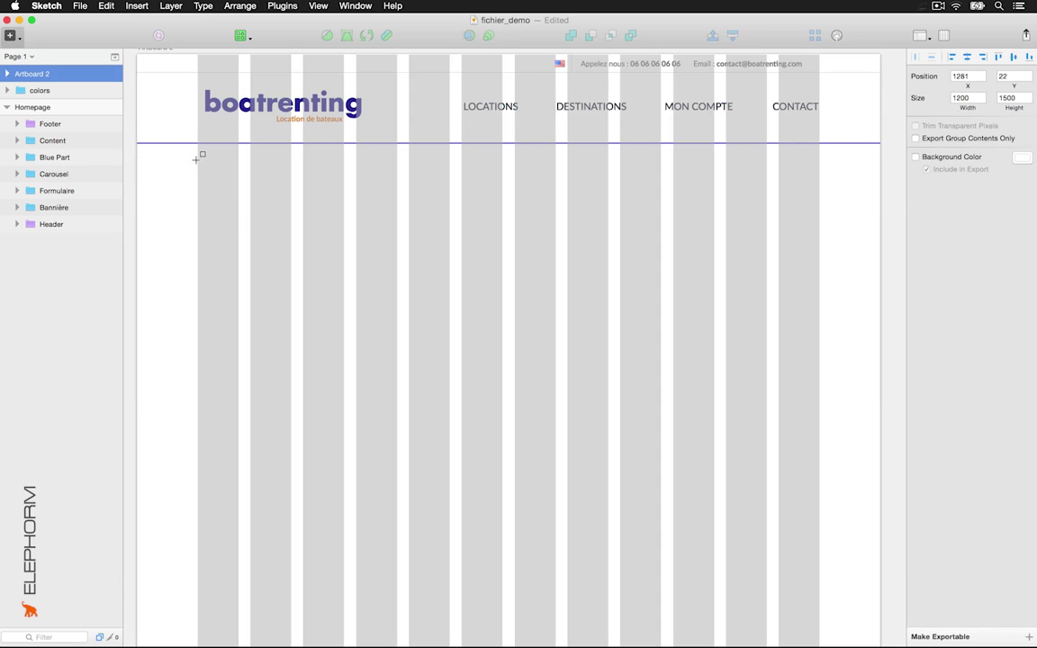
drag(197, 158, 402, 484)
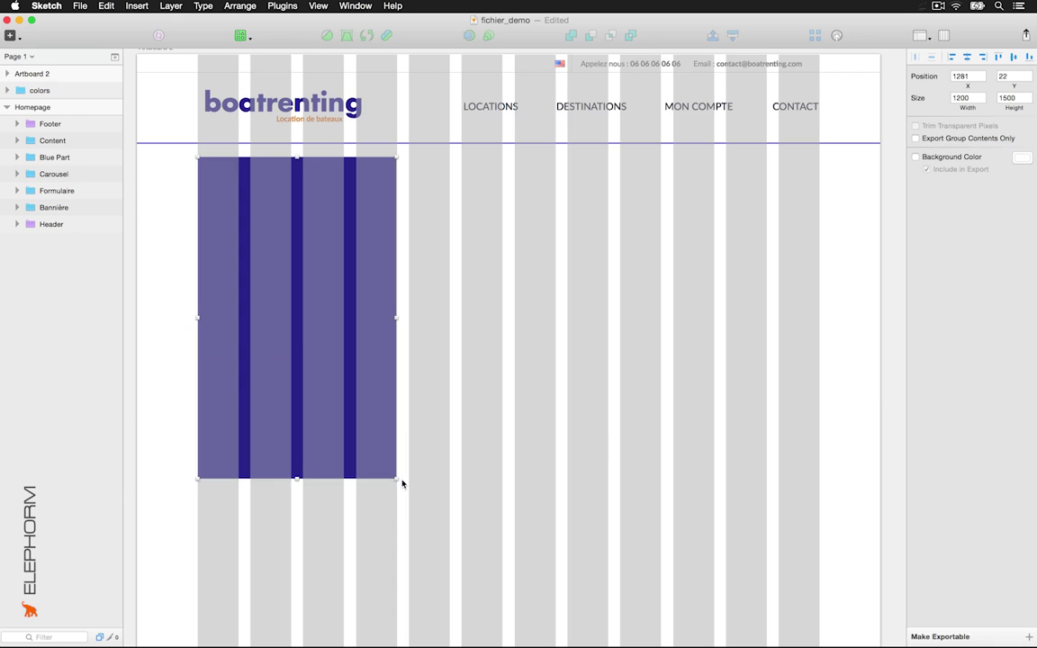
Step: Copy the Formulaire group from the Simulation Form in the Homepage artboard's blue section
scroll(335, 419, left, 10)
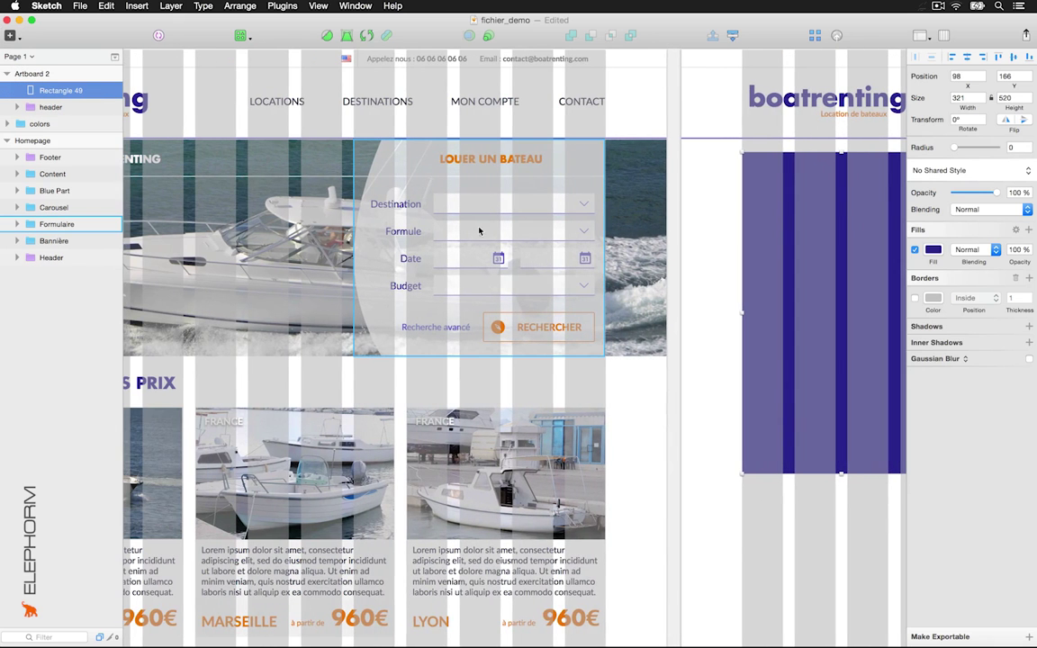
scroll(727, 376, right, 2)
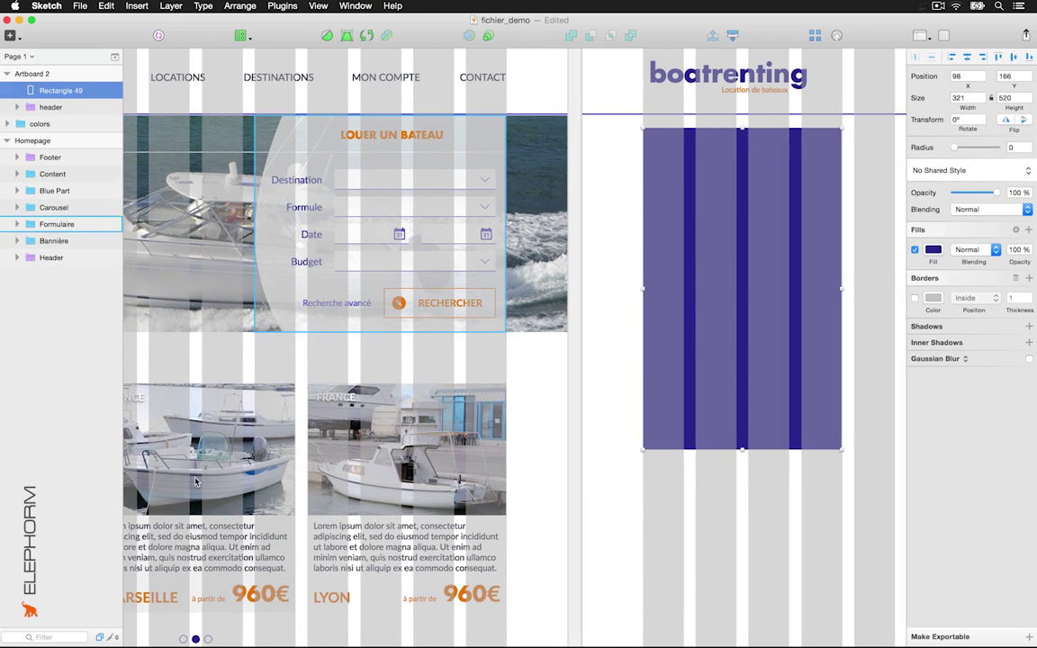
scroll(238, 558, down, 5)
scroll(238, 558, left, 5)
scroll(237, 560, down, 2)
scroll(237, 560, left, 2)
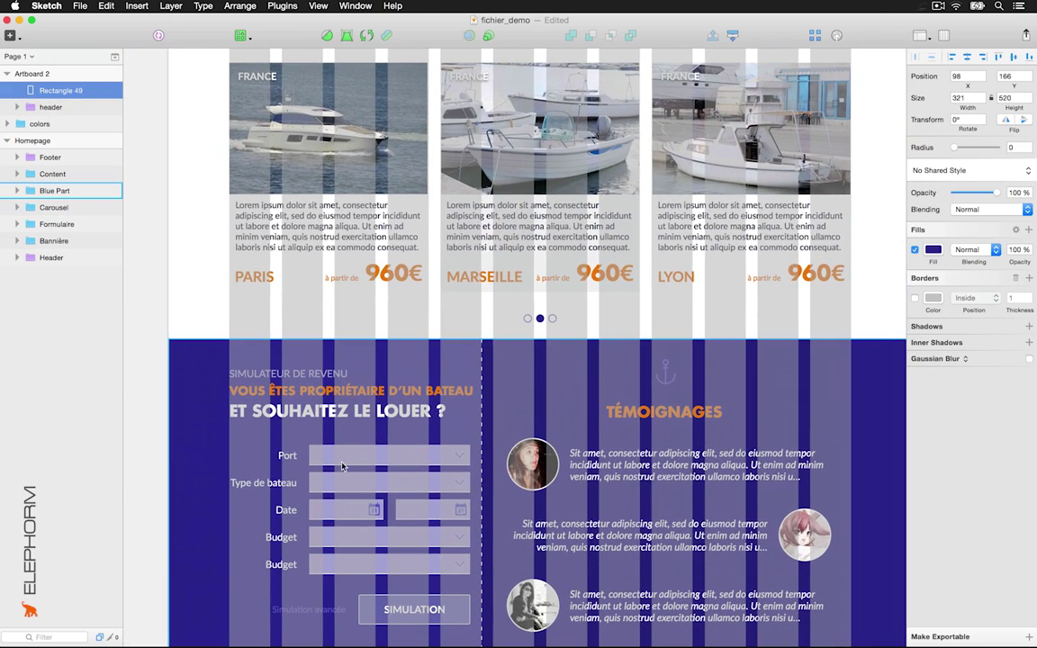
super+click(345, 463)
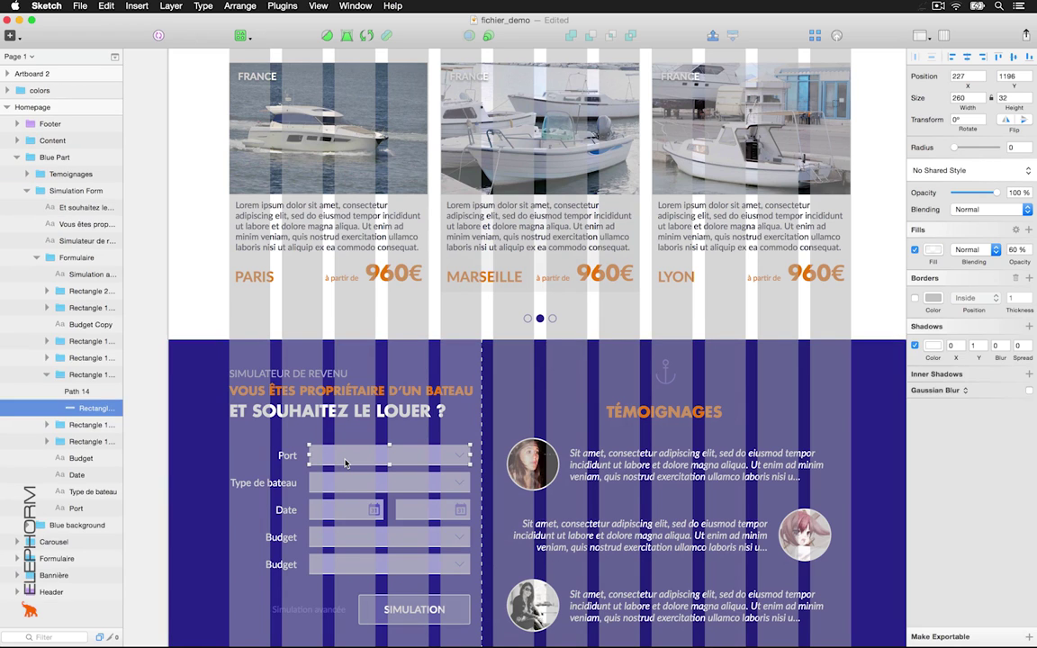
key(Escape)
key(Escape)
click(292, 457)
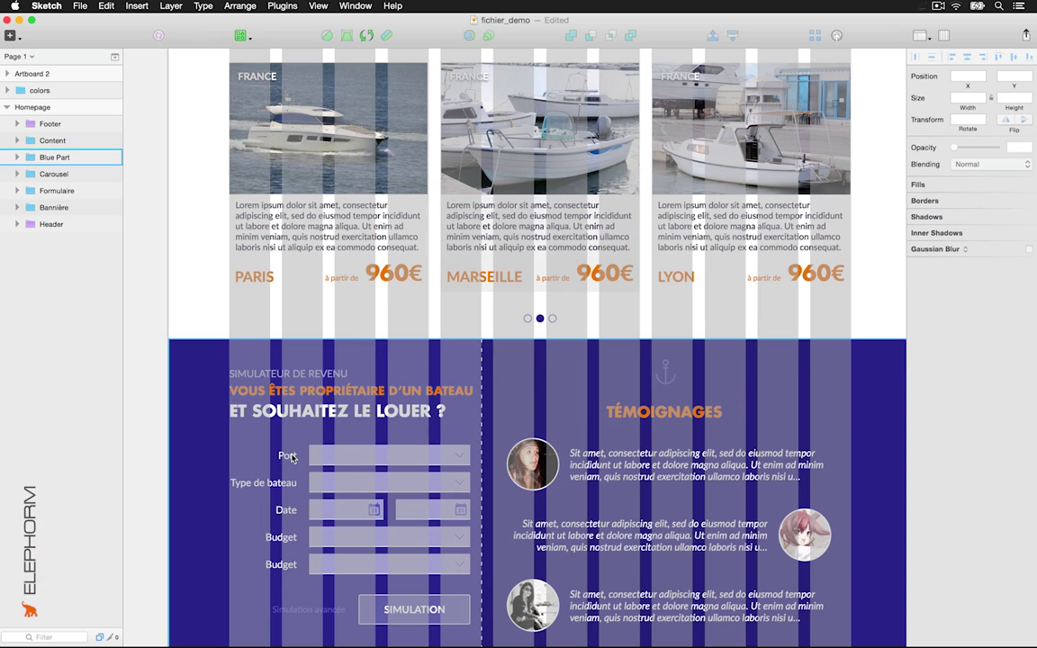
super+click(291, 457)
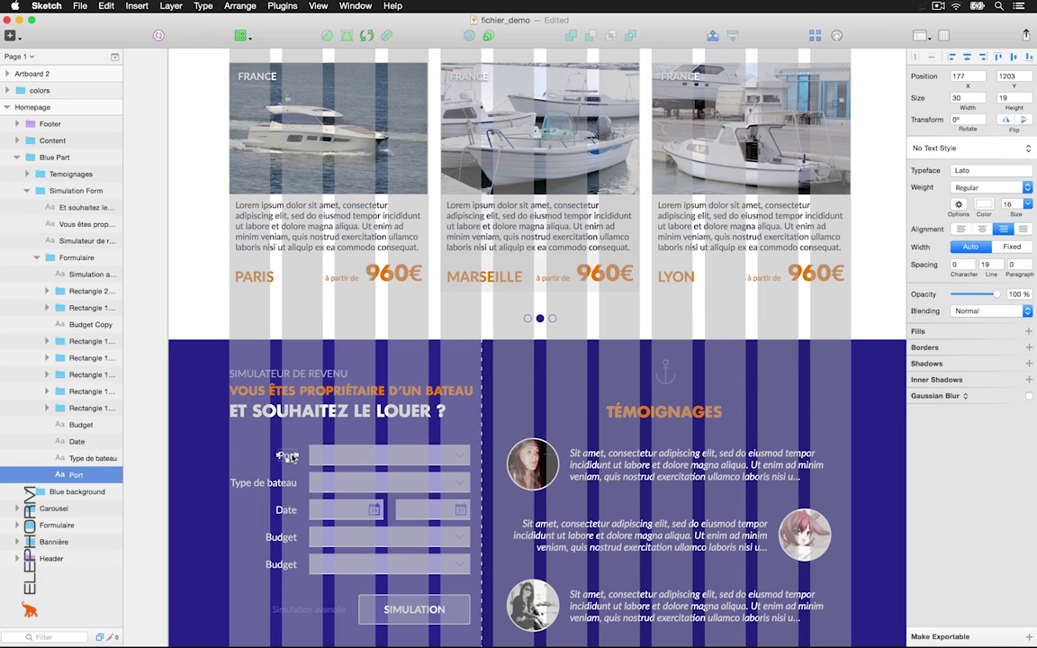
key(Escape)
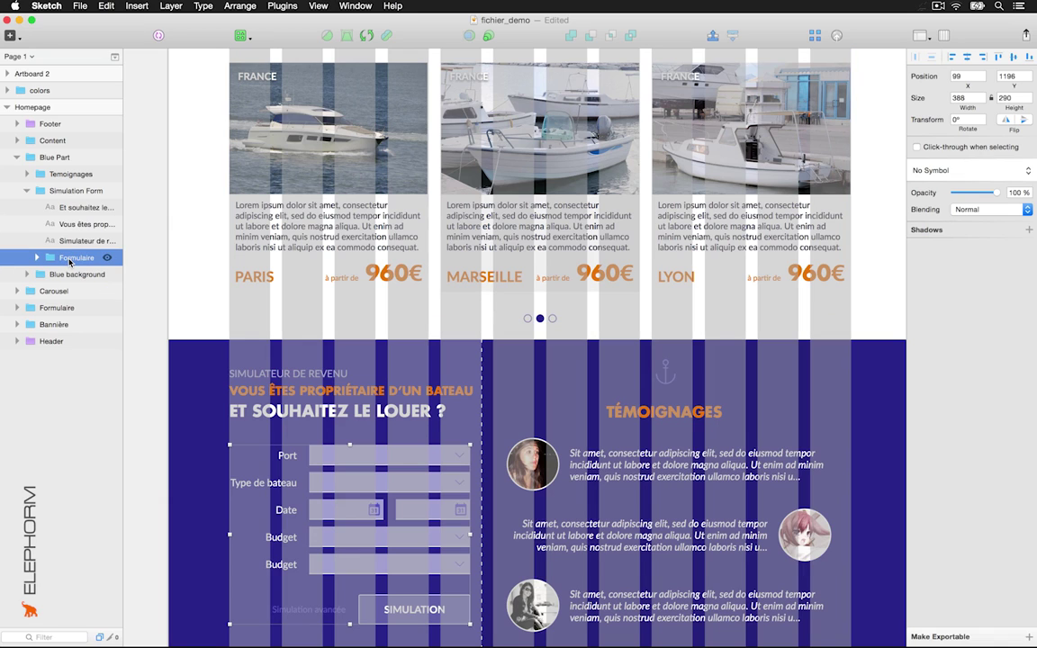
Step: Paste the form group into Artboard 2 and move it onto the blue rectangle so their right edges align
scroll(610, 139, right, 10)
scroll(609, 139, up, 5)
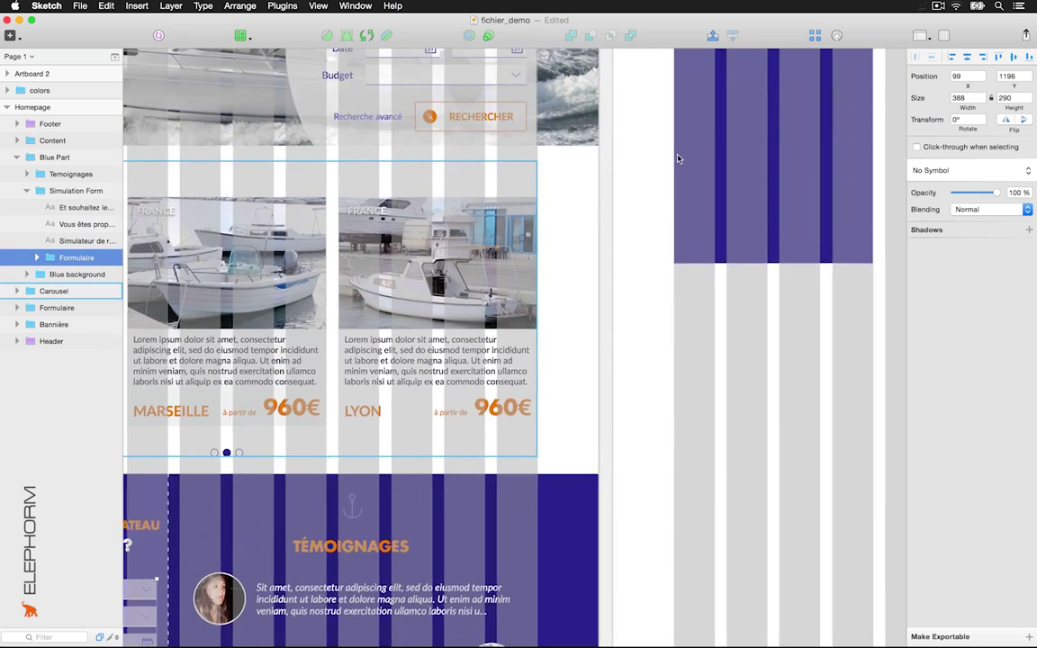
scroll(678, 158, right, 2)
scroll(677, 158, up, 2)
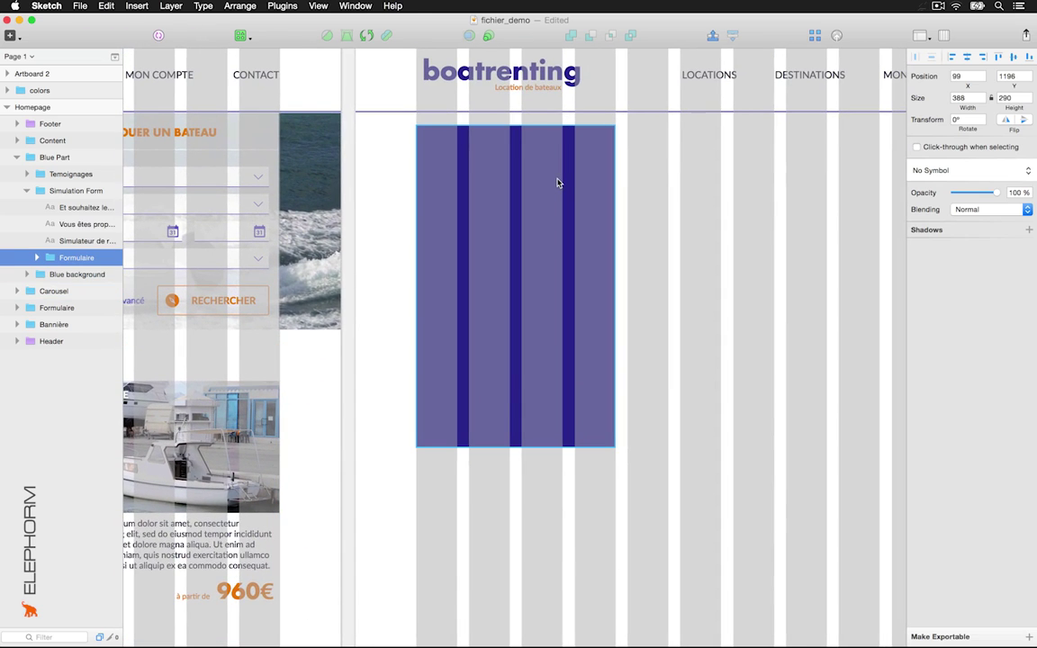
scroll(557, 183, up, 3)
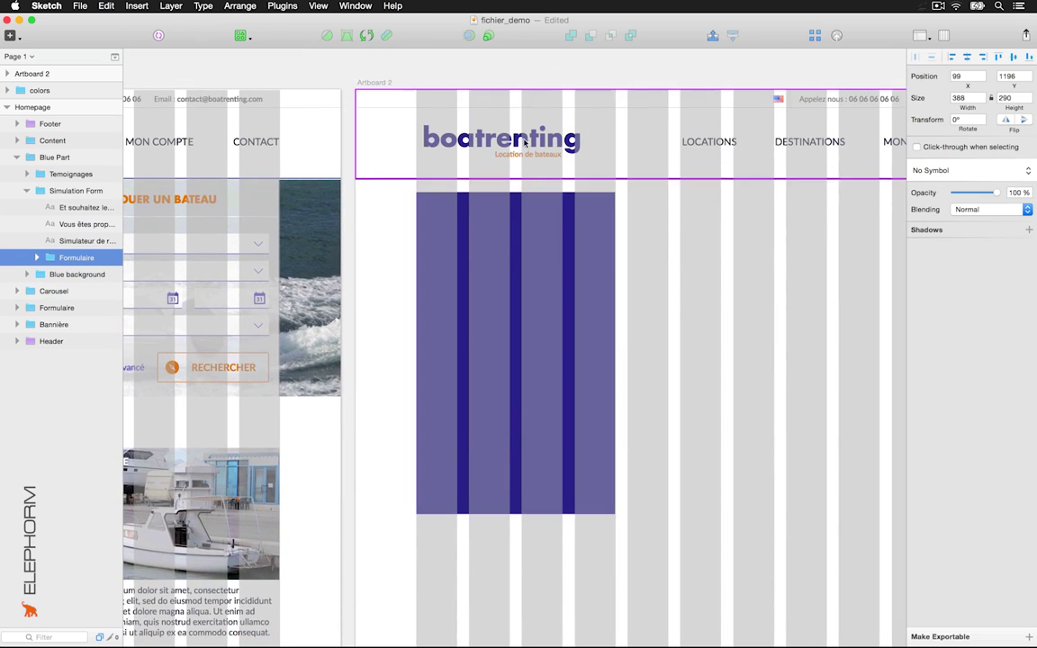
click(382, 88)
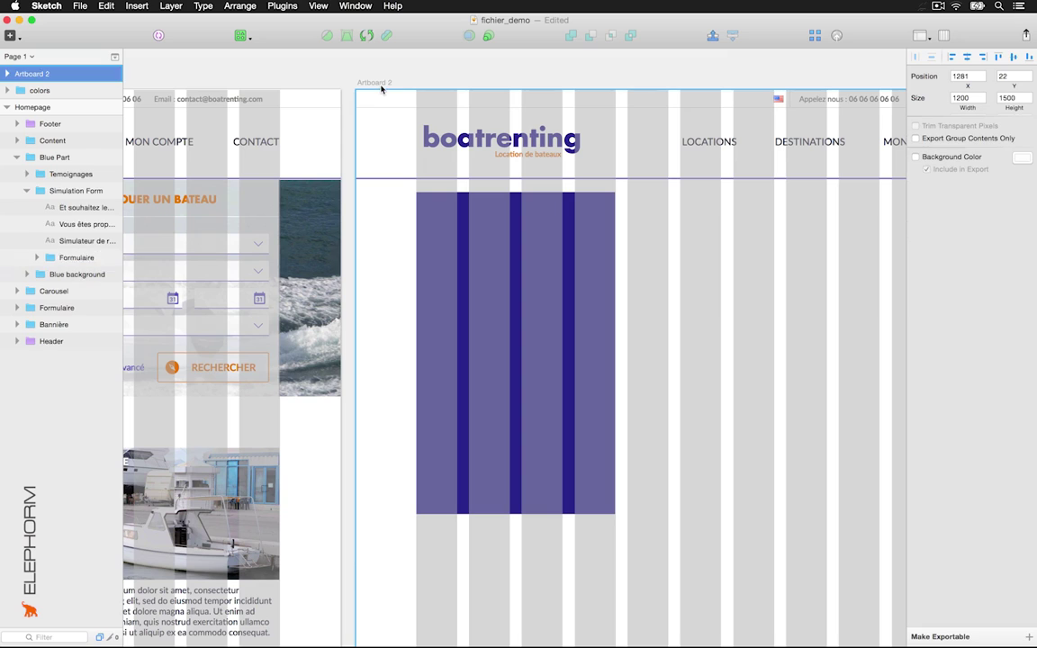
click(503, 254)
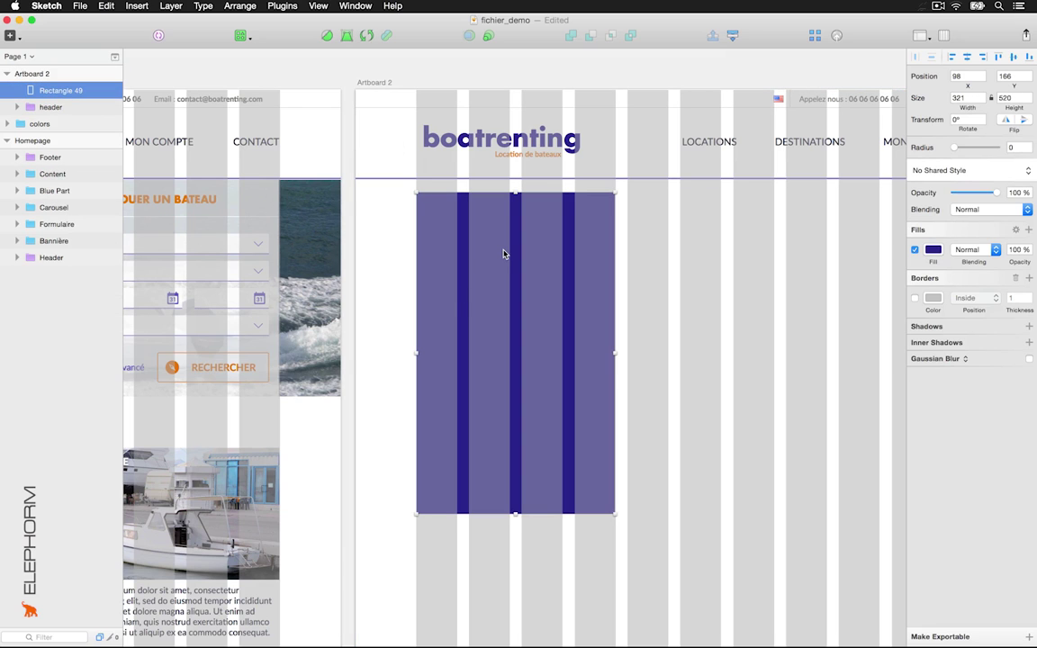
key(super+v)
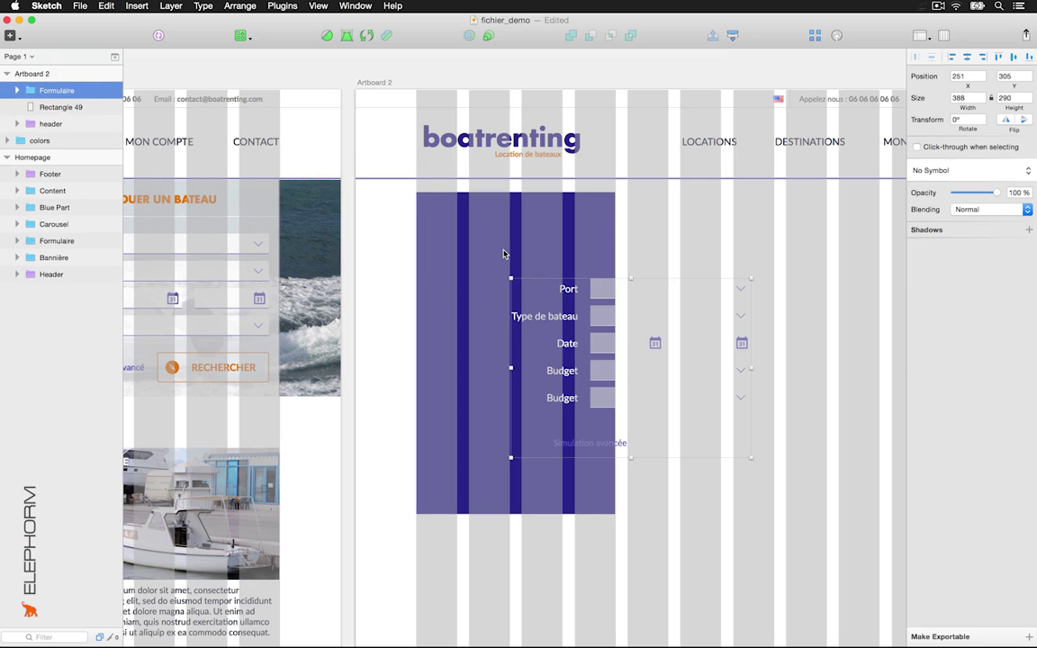
drag(686, 291, 574, 251)
click(665, 295)
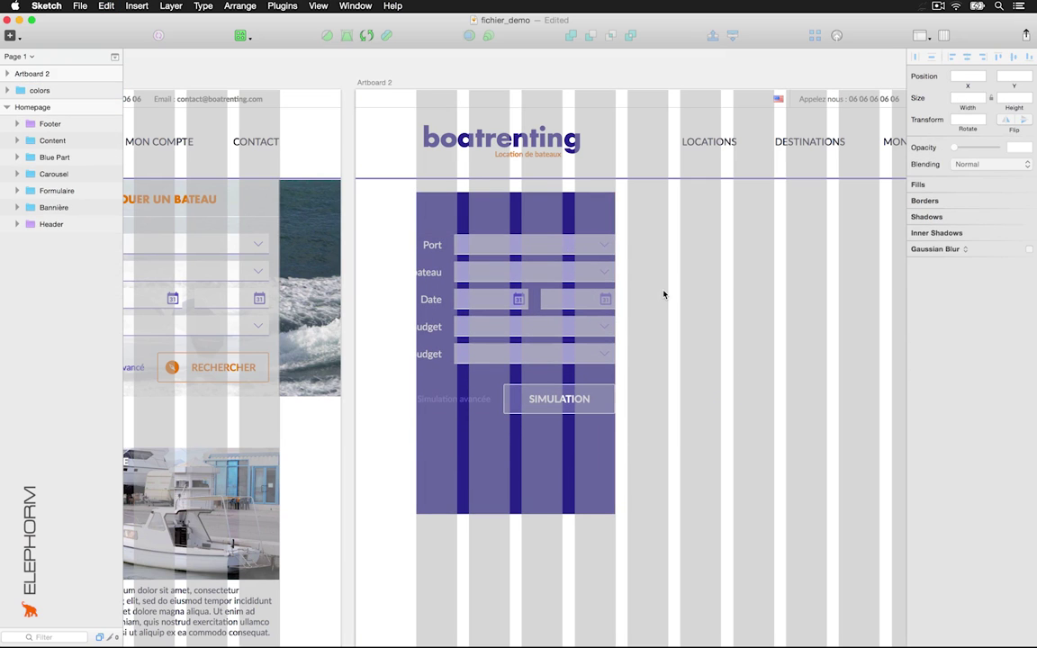
Step: Hide Artboard 2's layout grid and delete the "Simulation avancée" text from the pasted form
key(ctrl+l)
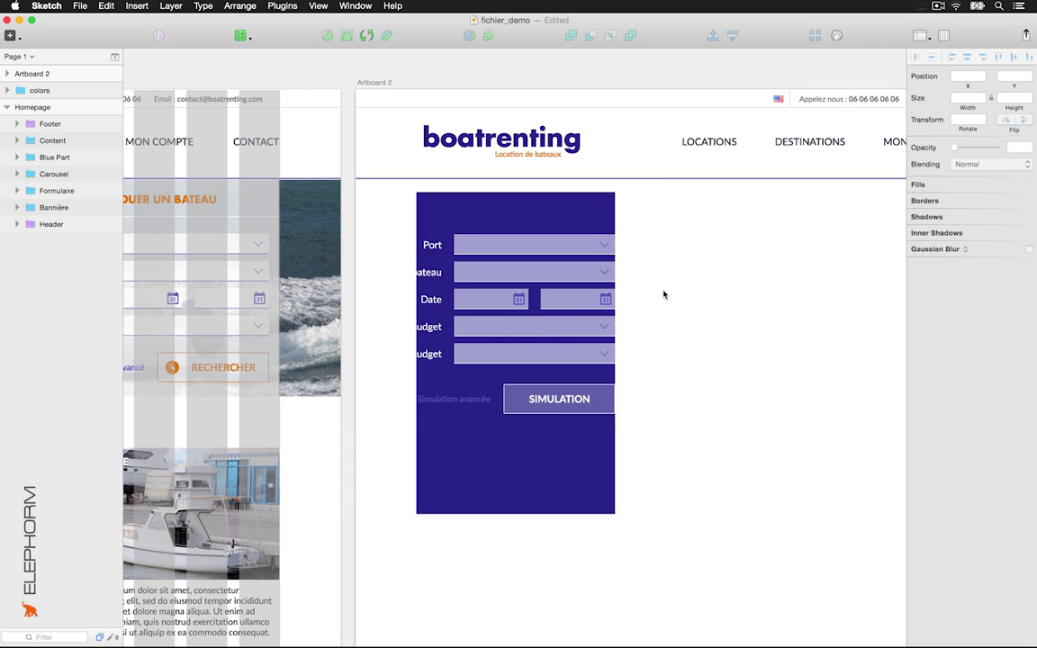
super+click(484, 402)
key(Delete)
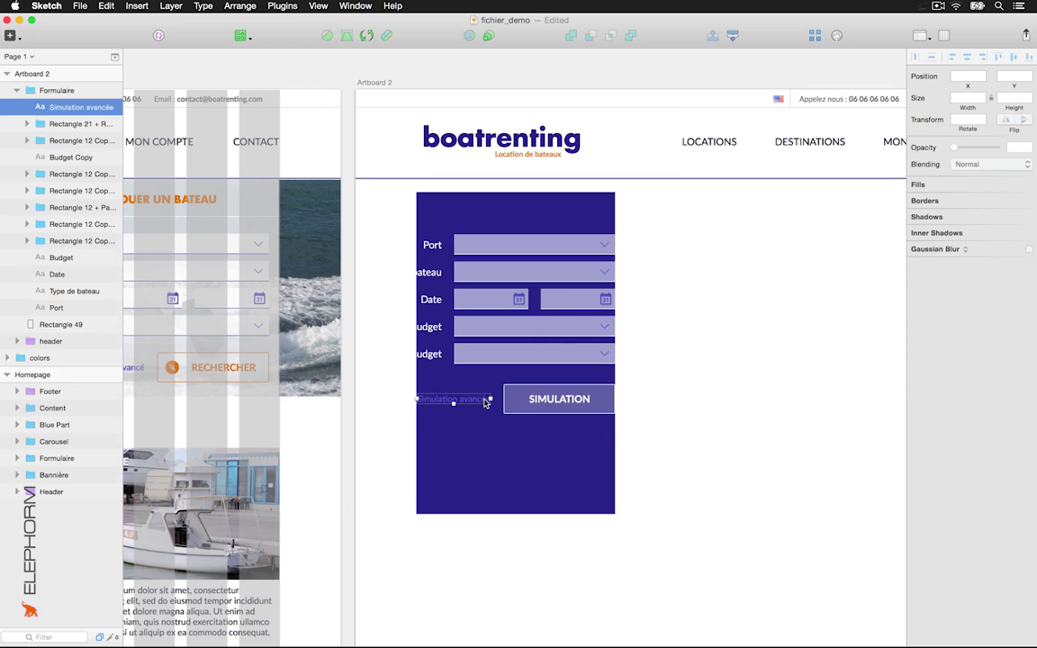
Step: Change the pasted form's SIMULATION button label to "RECHERCHER"
super+click(559, 403)
double_click(559, 401)
text(RECHERCHER)
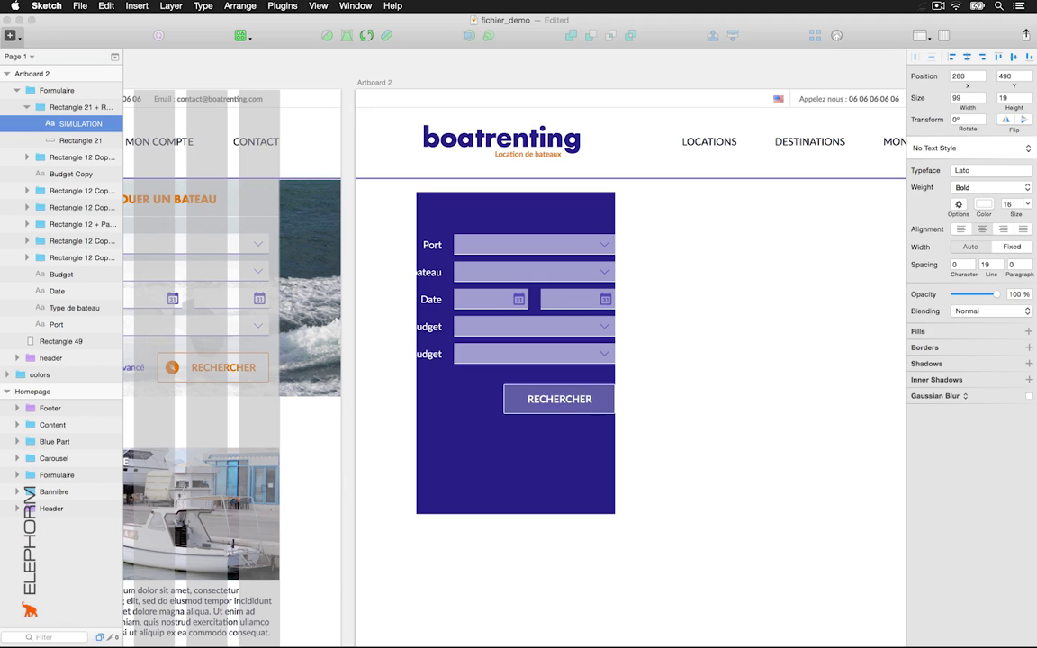
key(Escape)
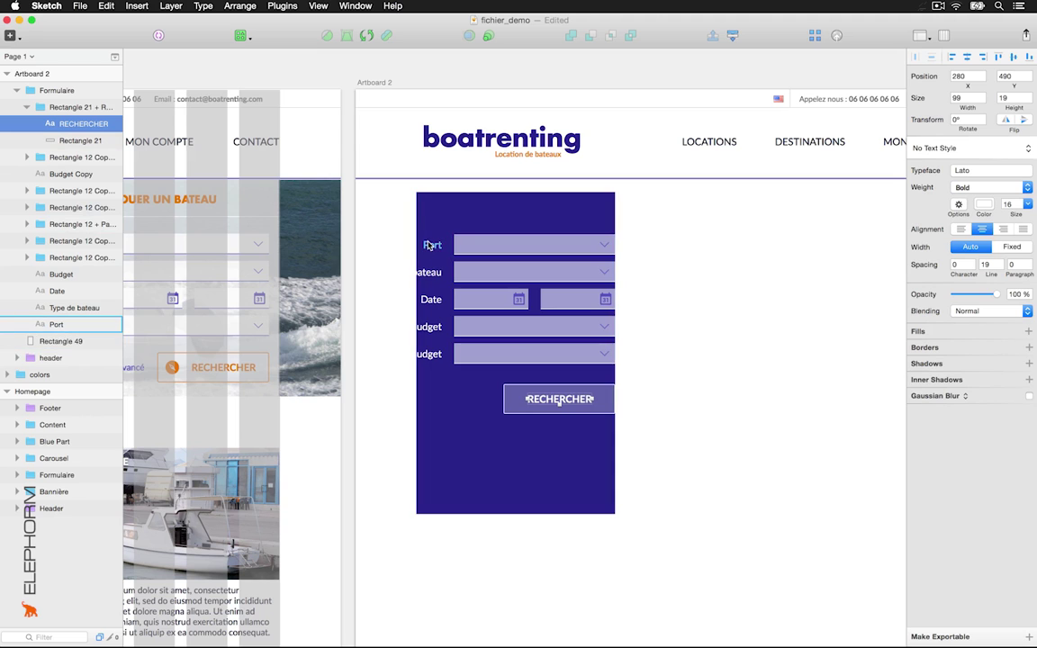
Step: Move the RECHERCHER button straight down to about Y 578, near the blue rectangle's lower edge
scroll(627, 308, right, 5)
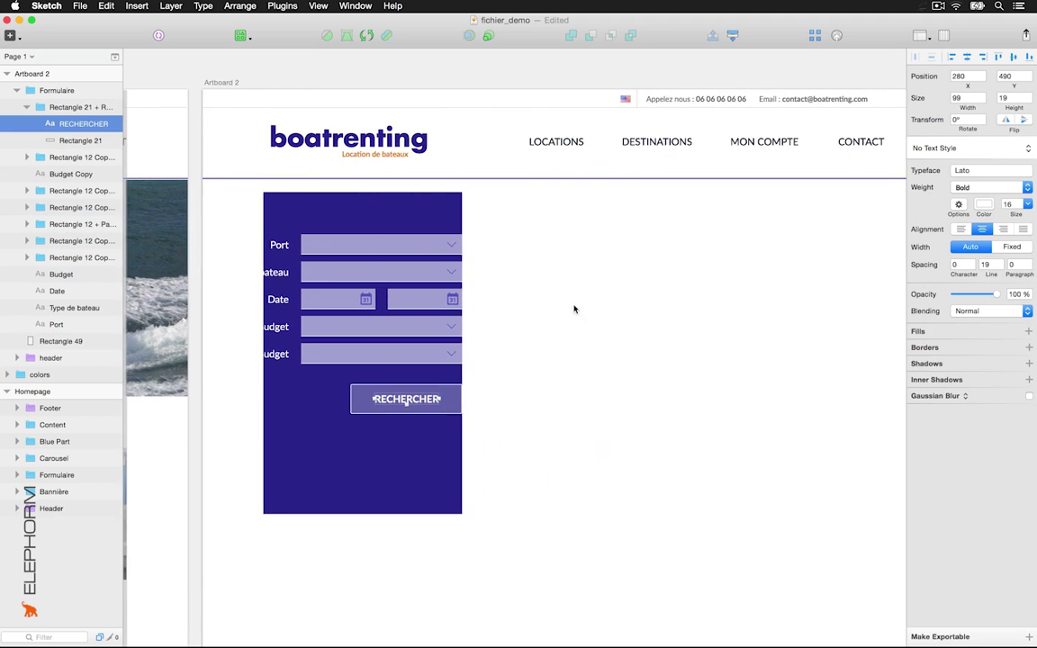
scroll(581, 306, right, 2)
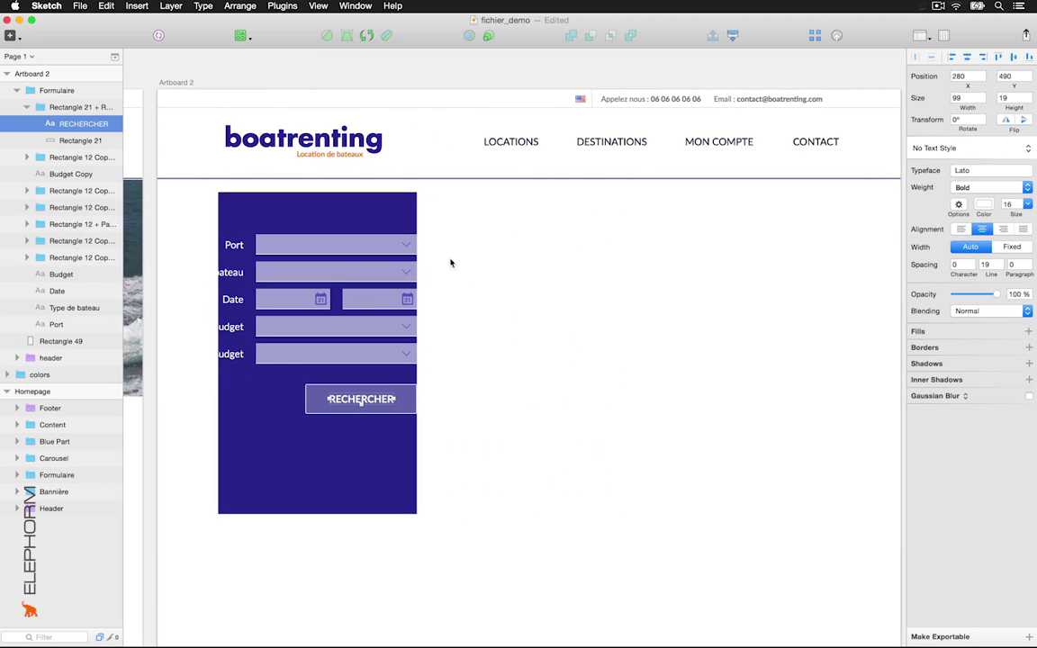
click(398, 281)
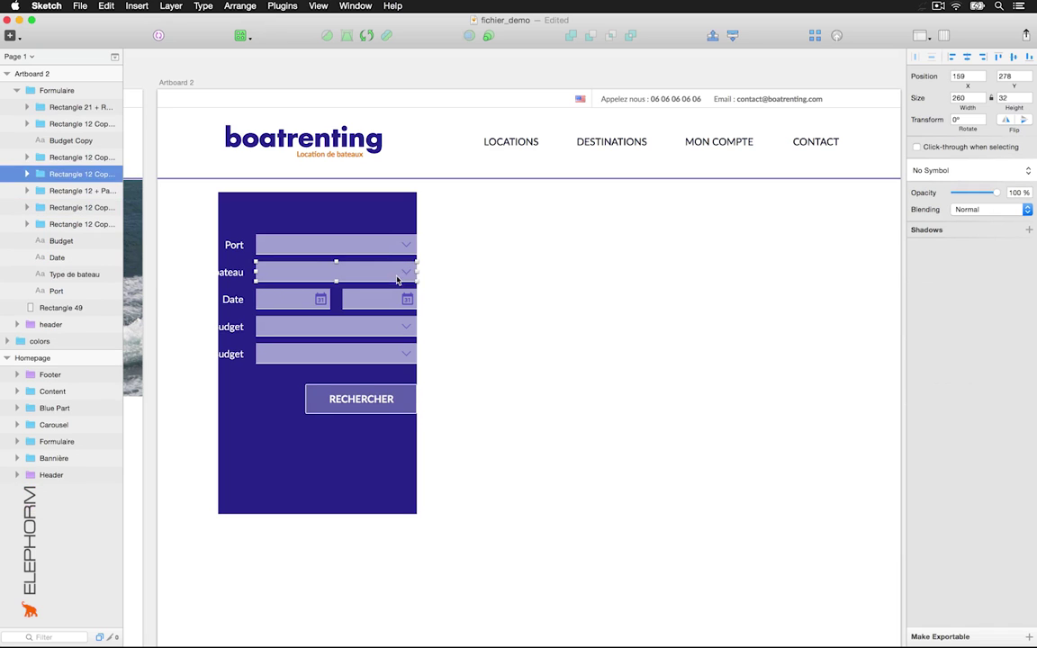
click(382, 408)
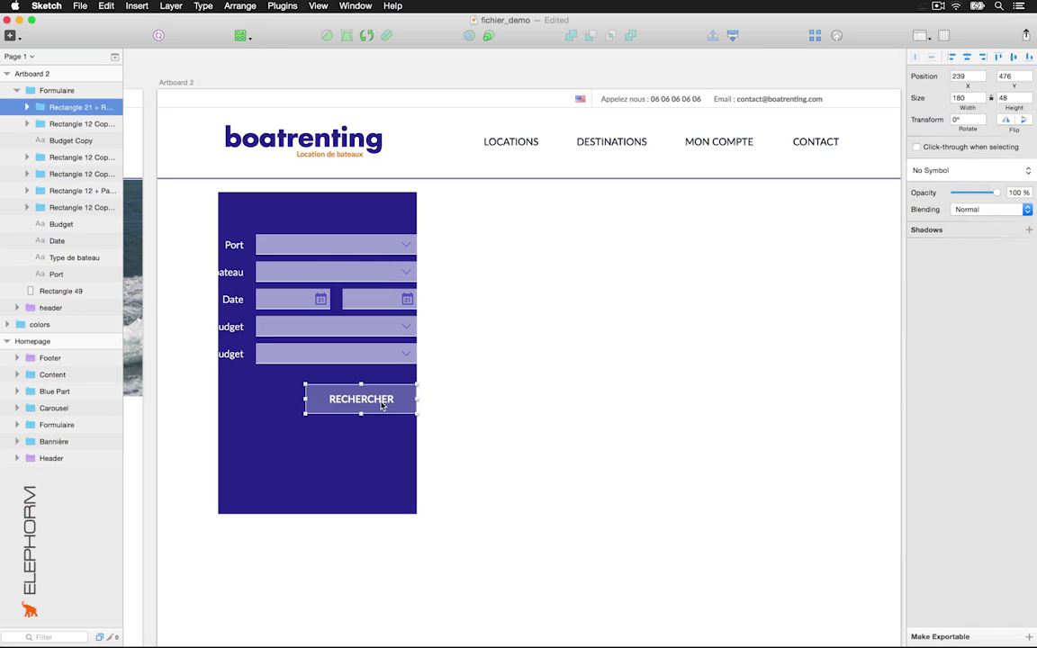
drag(393, 409, 389, 474)
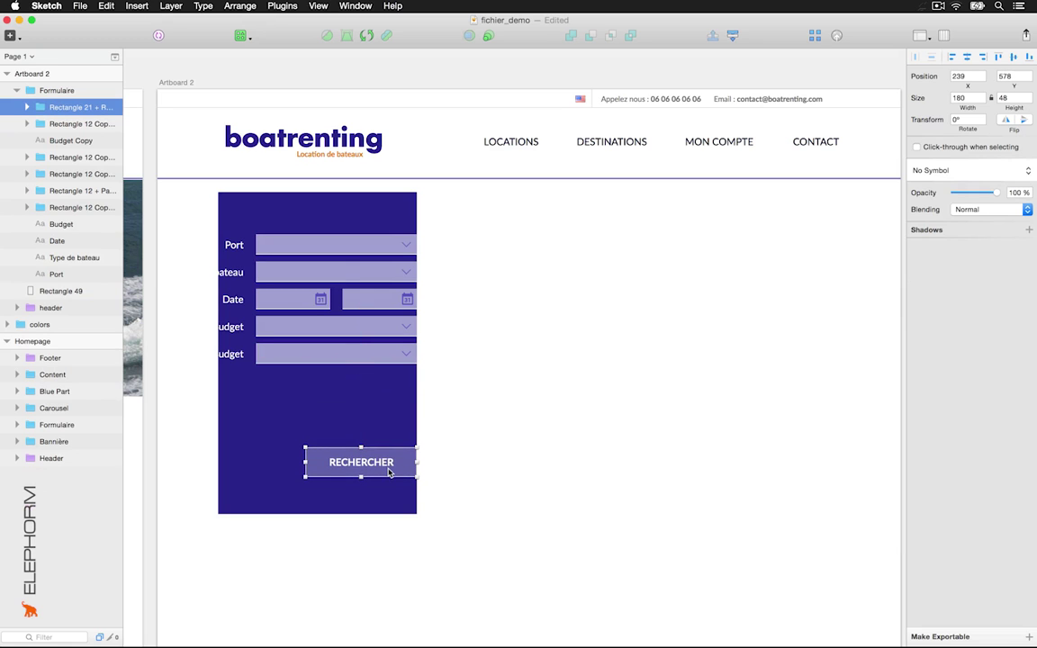
Step: Distribute the form's input fields and the RECHERCHER button evenly in the vertical direction
shift+click(387, 355)
shift+click(395, 321)
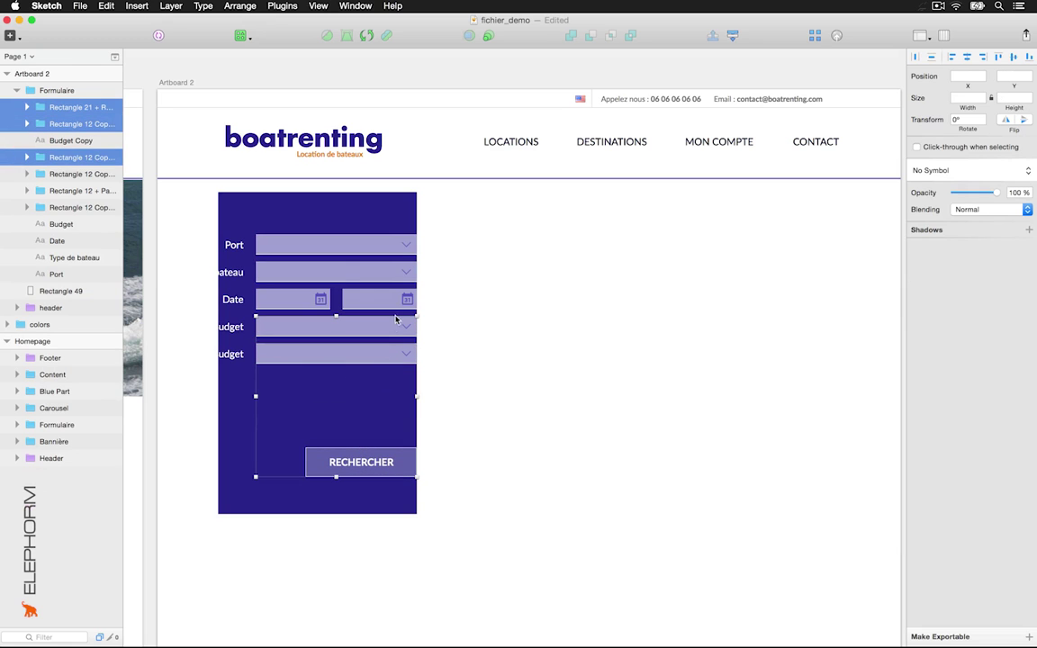
shift+click(387, 300)
shift+click(405, 271)
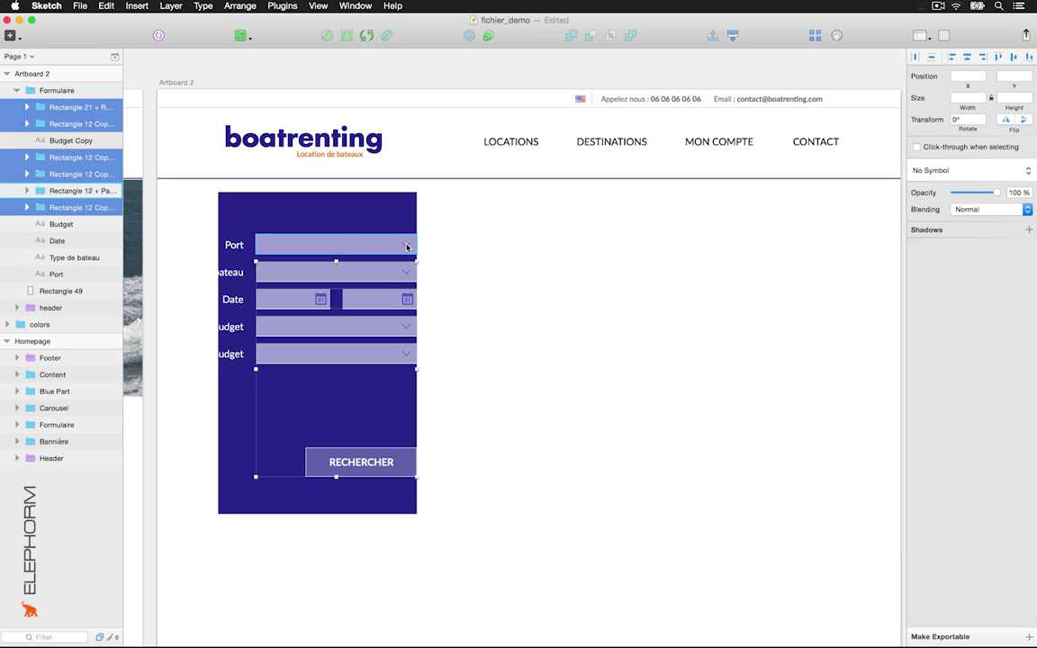
shift+click(407, 247)
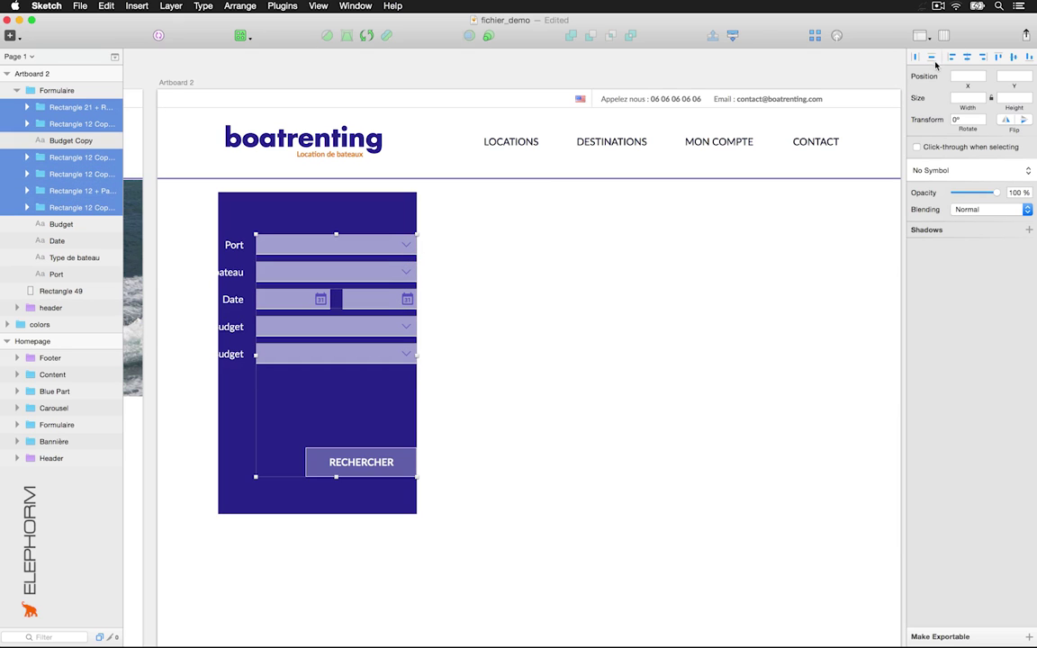
click(932, 58)
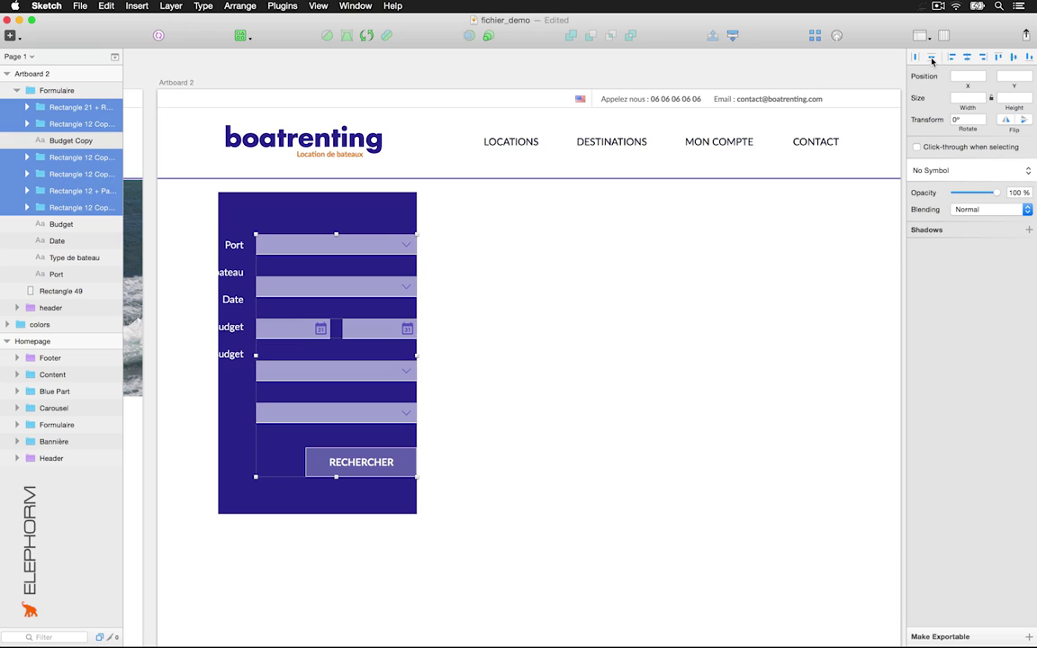
click(540, 314)
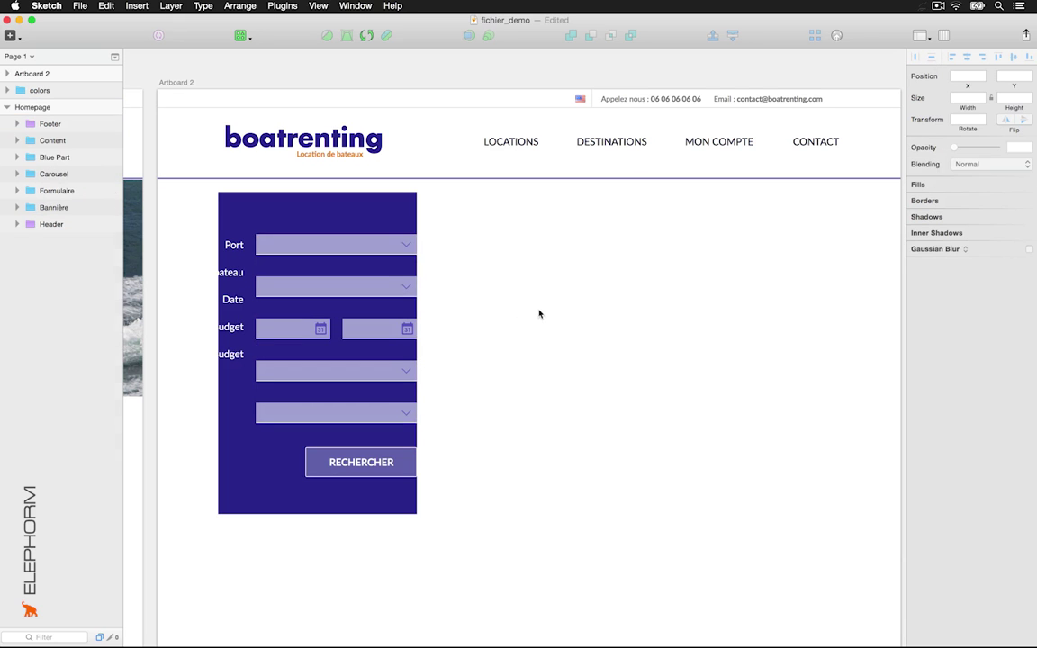
Step: Move the form's topmost input field up by 20 px to Y 214
click(402, 248)
super+click(374, 248)
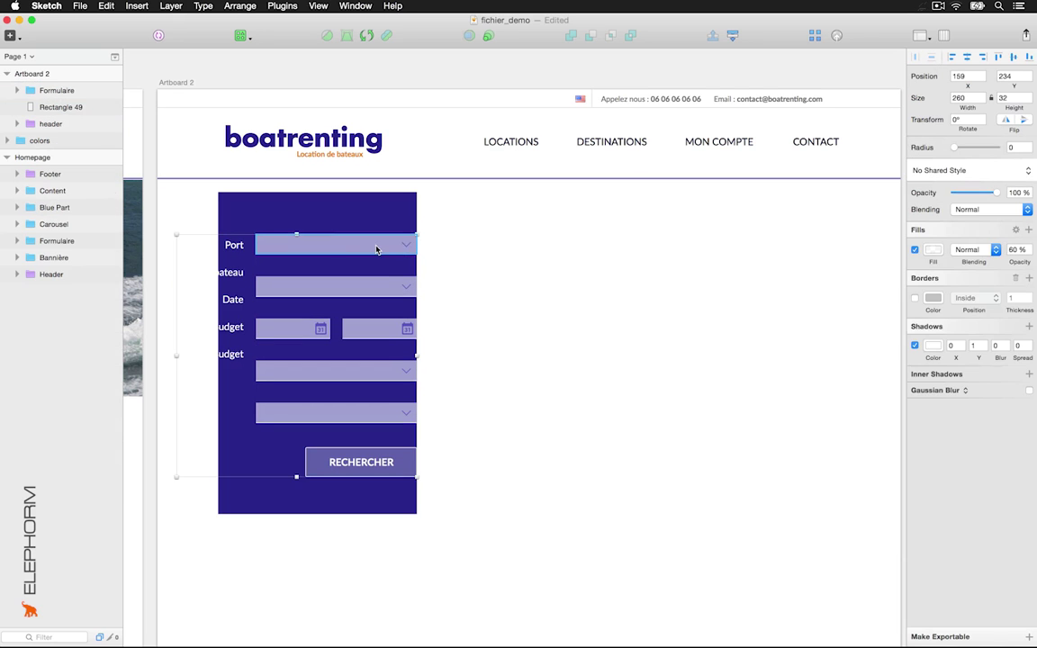
key(Escape)
key(shift+Up)
key(shift+Up)
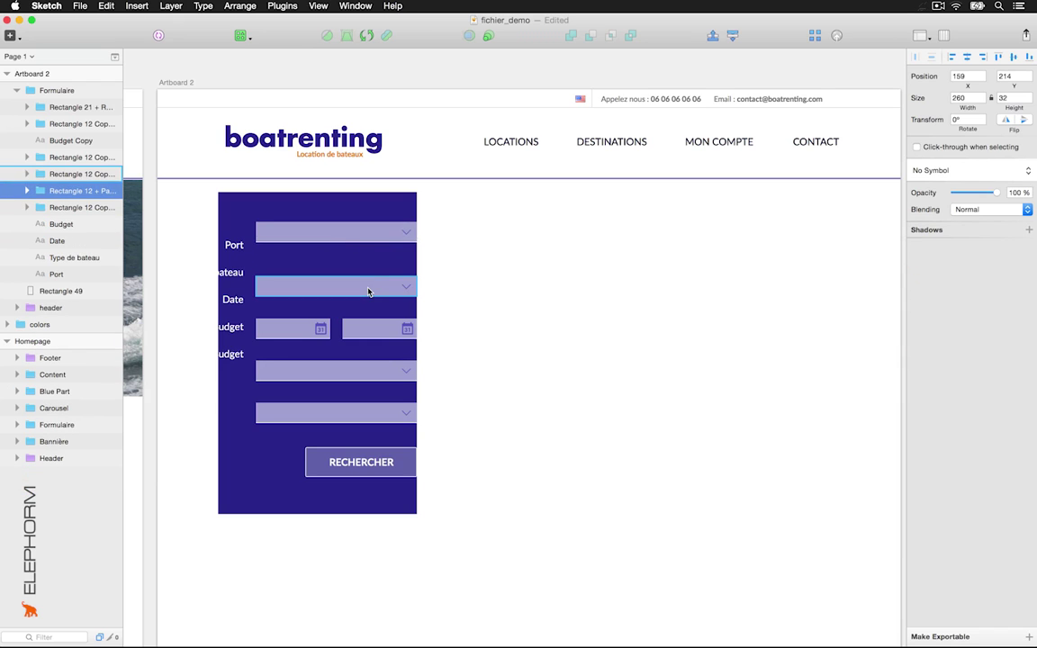
Step: Ungroup the form on Artboard 2 and distribute its input fields and the RECHERCHER button evenly in the vertical direction
drag(431, 216, 367, 479)
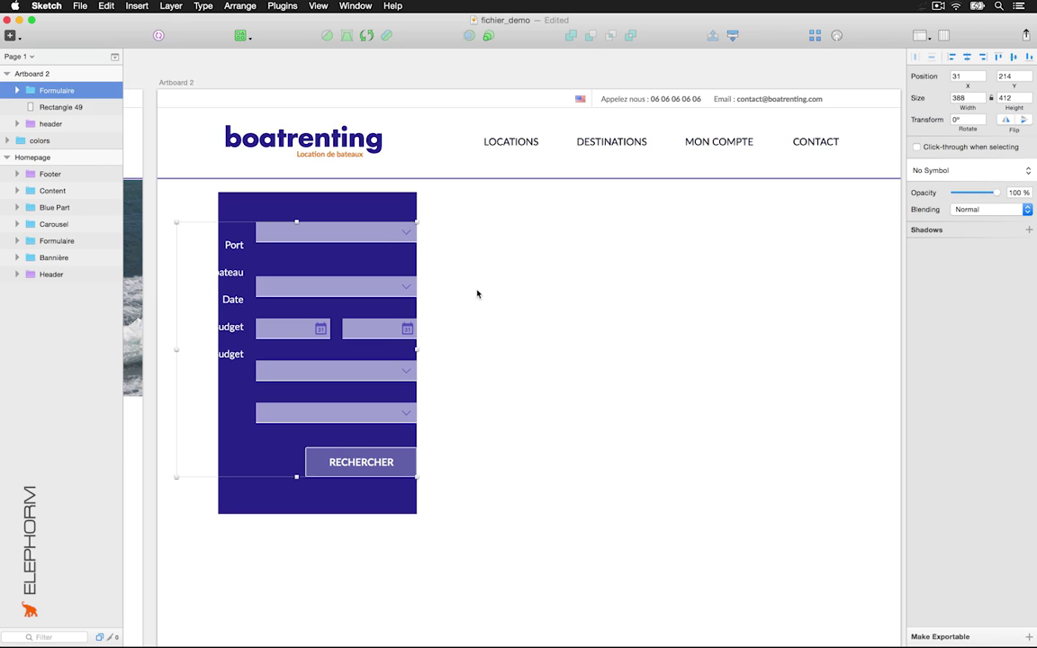
key(super+shift+g)
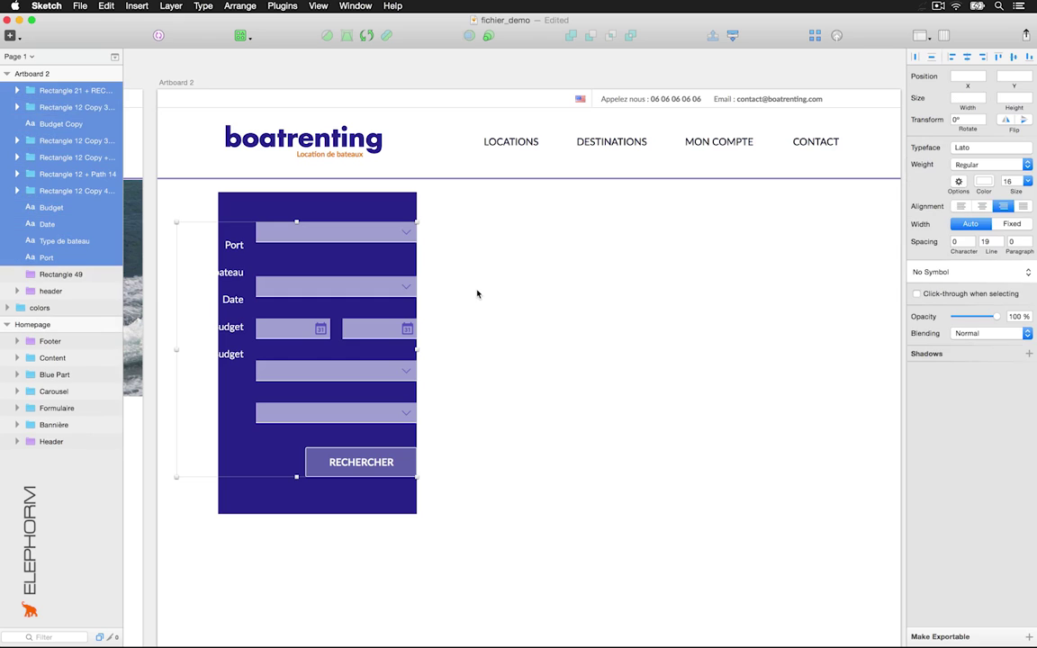
drag(446, 225, 304, 509)
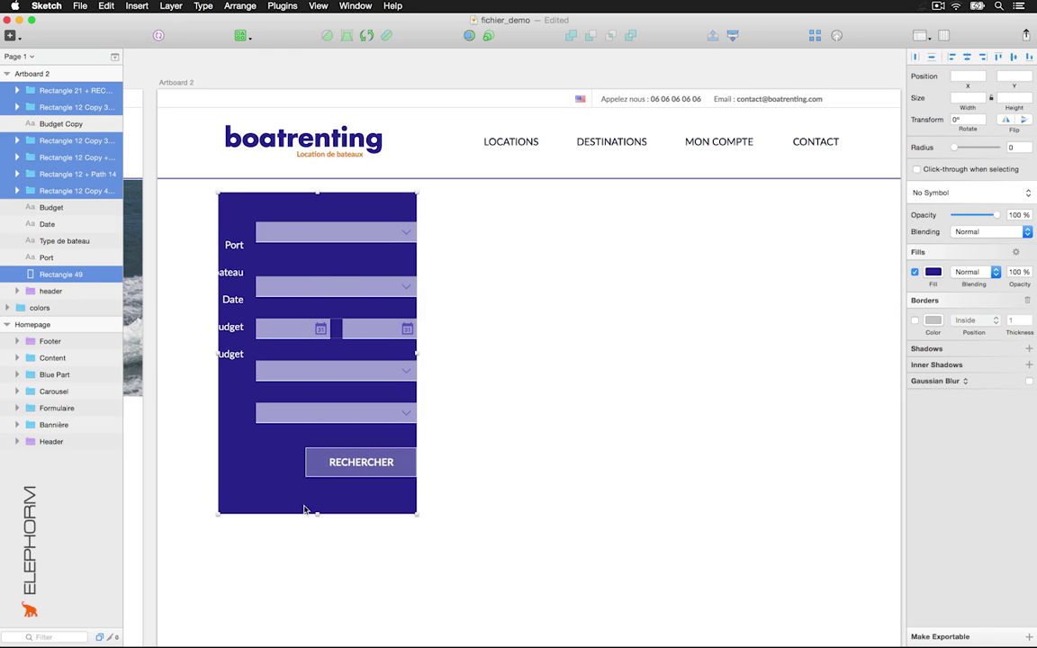
shift+click(304, 509)
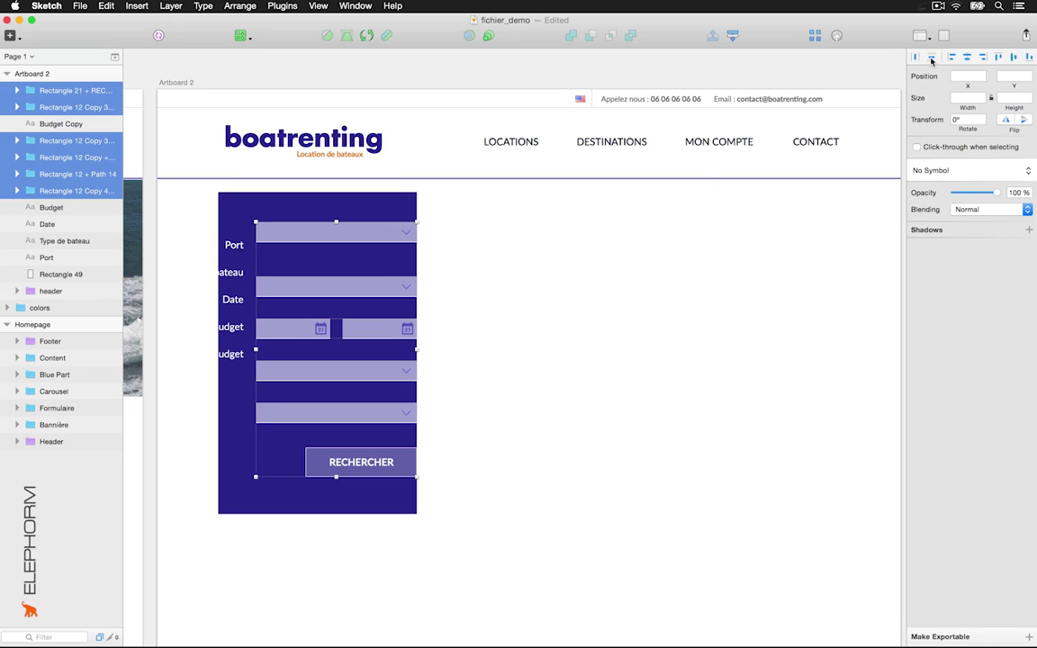
click(931, 58)
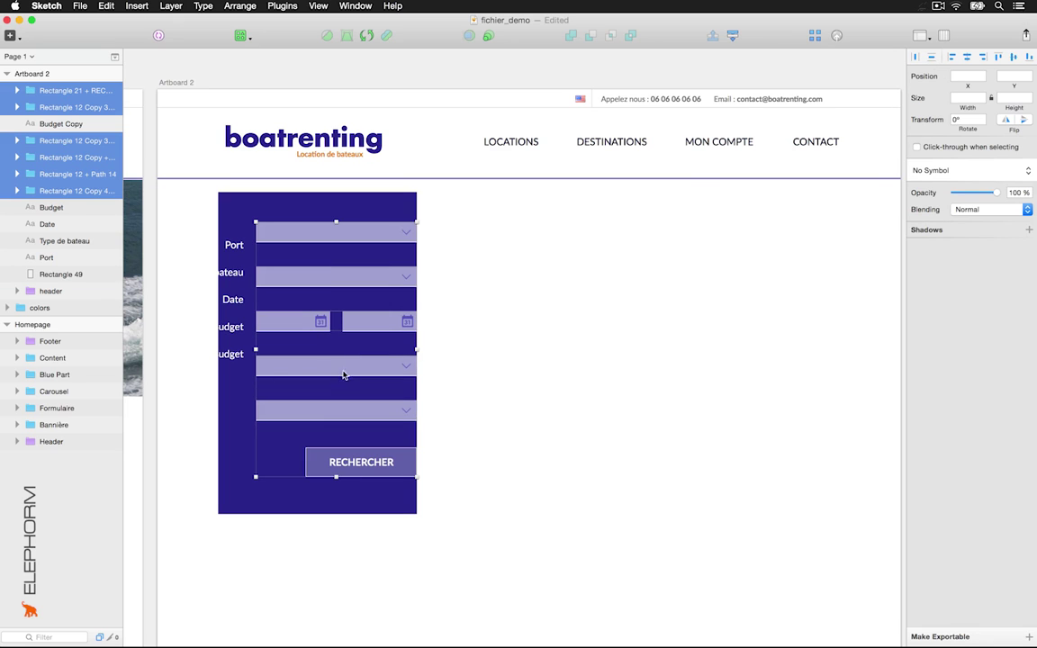
click(431, 248)
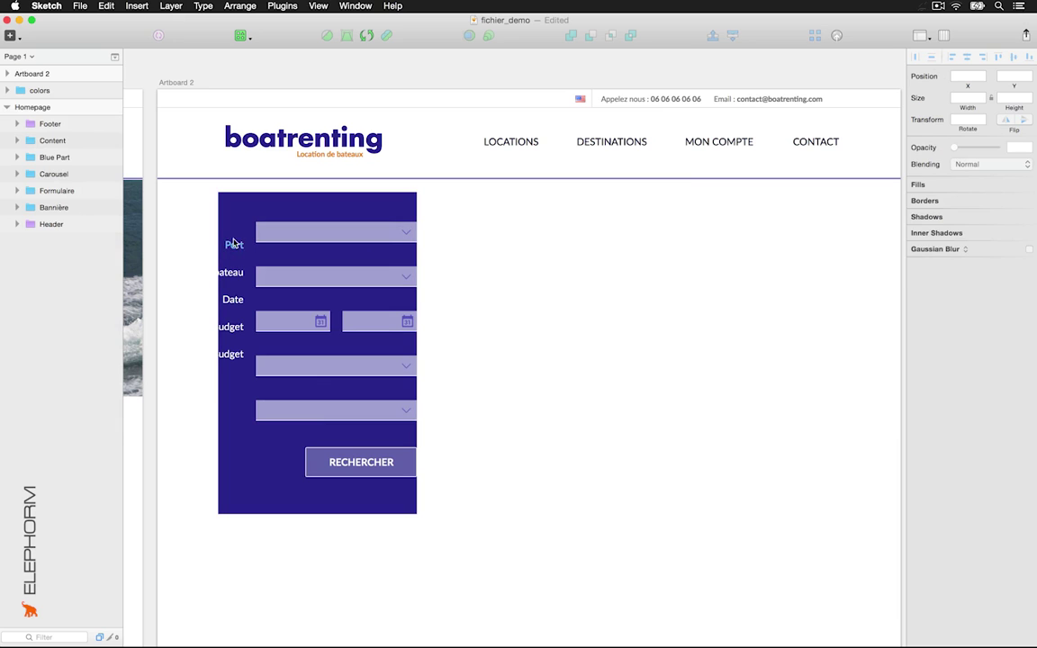
Step: Move the five form labels over the input fields inside the blue rectangle and align their left edges
click(233, 248)
shift+click(238, 276)
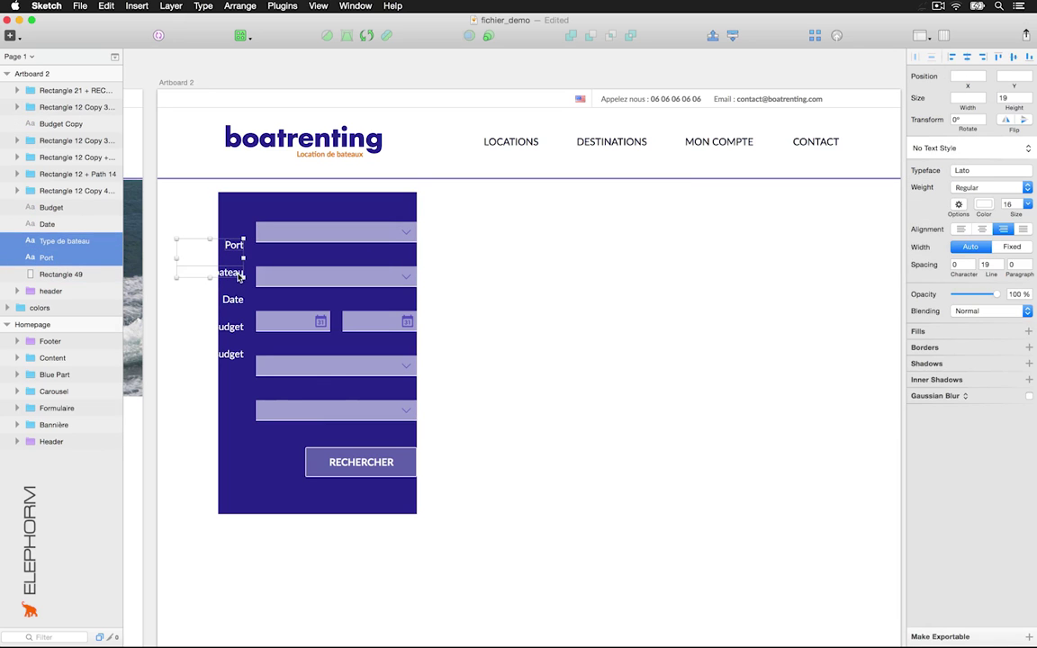
shift+click(236, 300)
shift+click(237, 327)
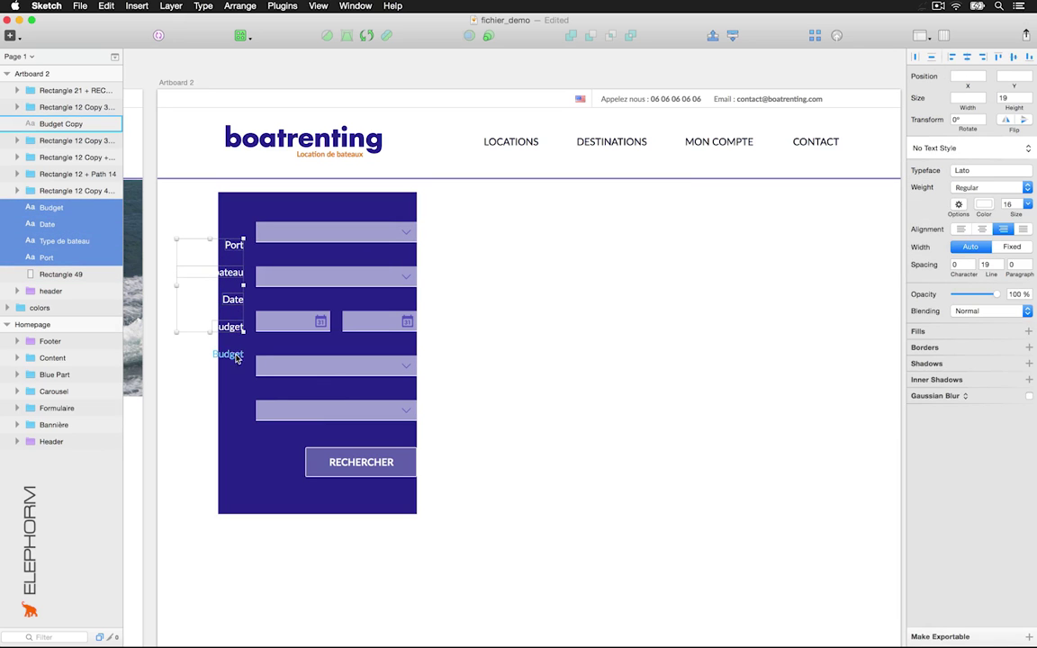
shift+click(236, 354)
drag(236, 357, 323, 332)
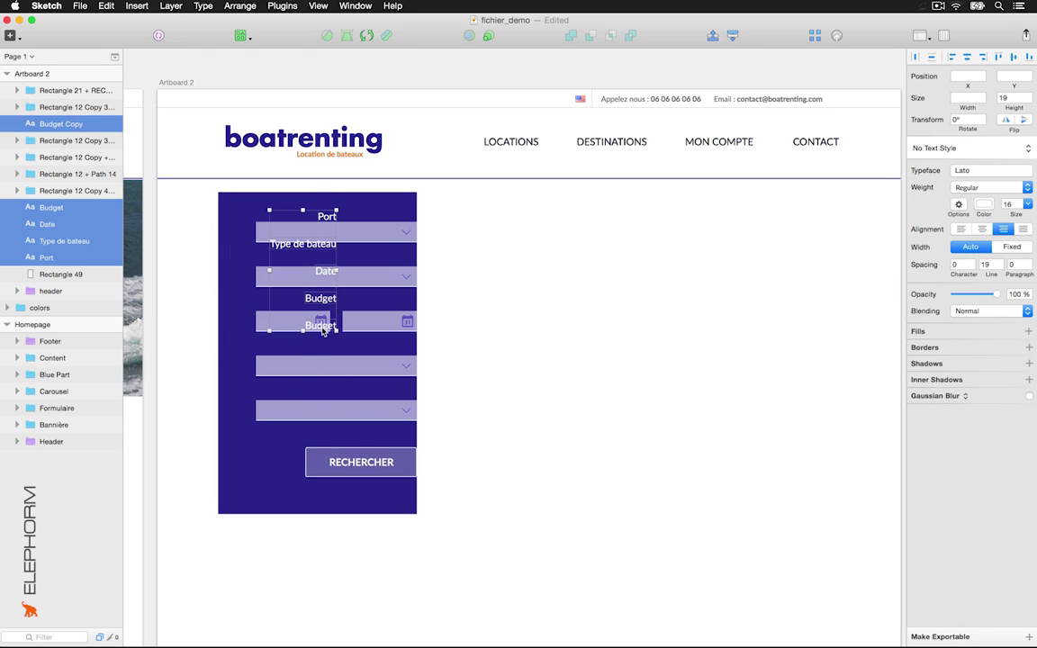
click(952, 56)
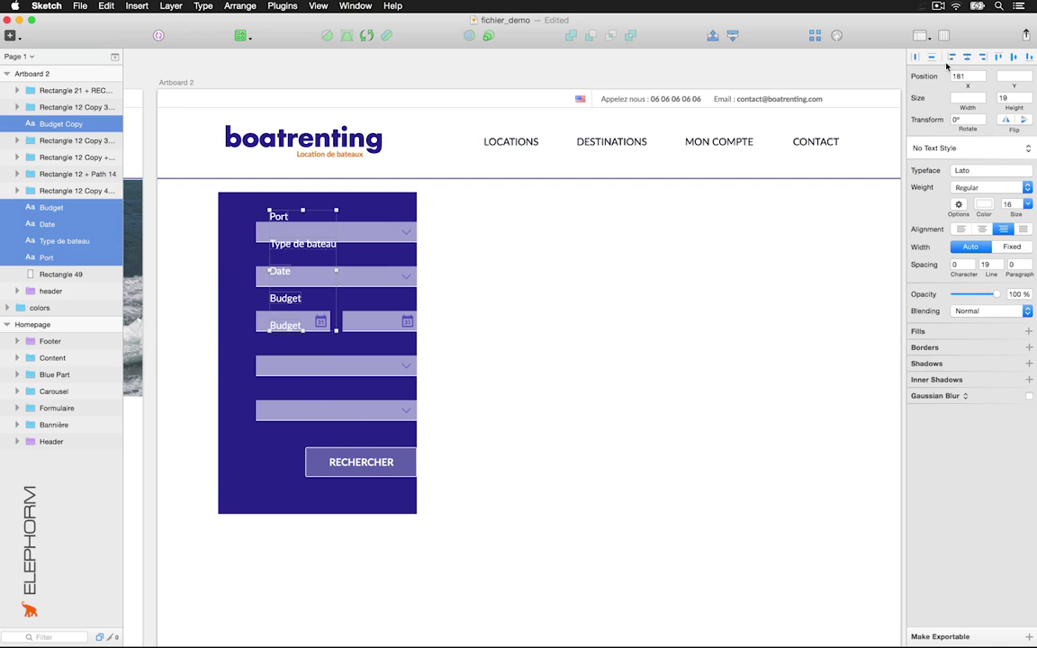
click(644, 282)
Step: Place the Port label just above the first input field at X 159, Y 191
drag(285, 217, 277, 217)
key(shift+Left)
key(Up)
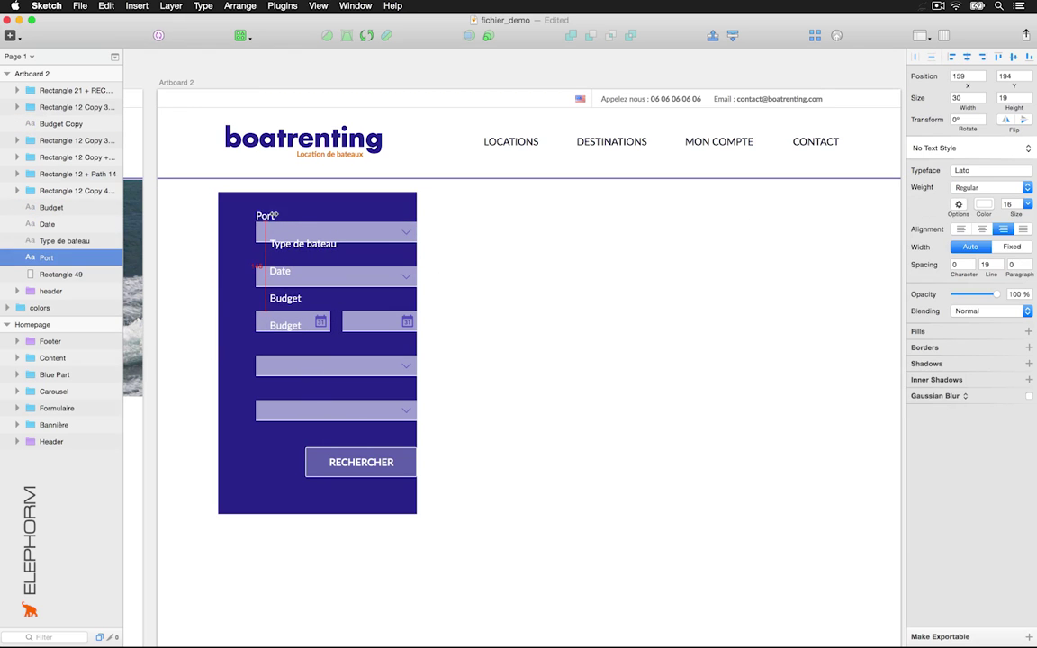
Step: Place the Type de bateau label just above the second input field at X 158, Y 259
drag(293, 248, 275, 263)
key(Down)
key(Down)
key(Down)
key(Right)
key(Right)
key(Right)
key(Right)
key(Right)
key(shift+Down)
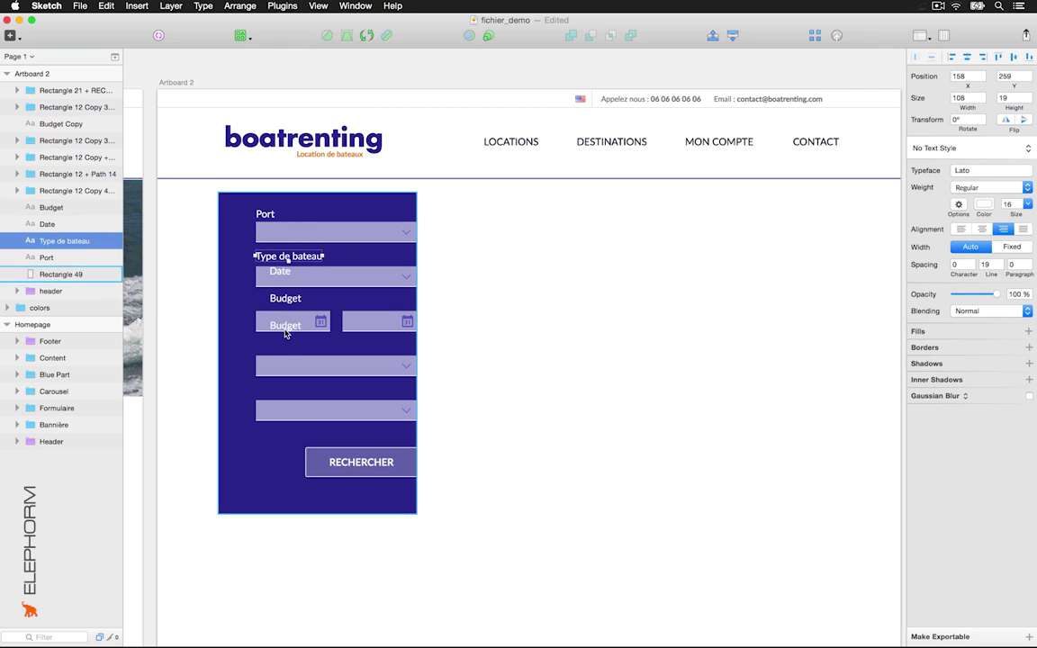
Step: Move both Budget labels straight down together until the upper one sits above the fourth row's field at Y 399
click(286, 330)
shift+click(287, 300)
drag(287, 300, 287, 345)
click(447, 352)
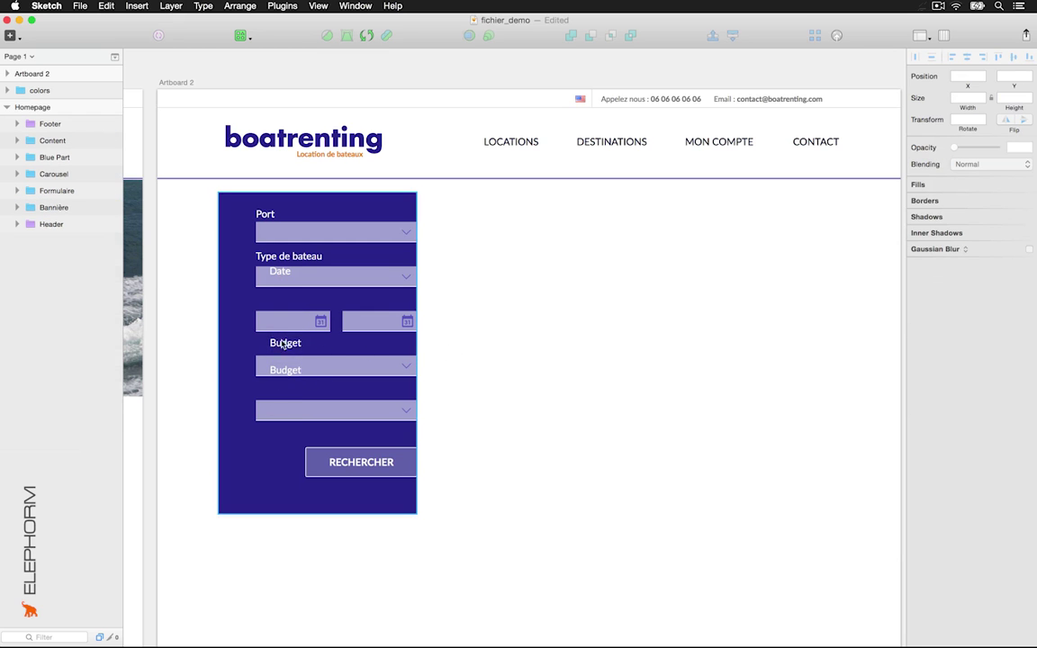
Step: Reorder Artboard 2's layers so that all five text labels lie above the input field groups and the button
scroll(270, 334, left, 6)
scroll(274, 343, left, 3)
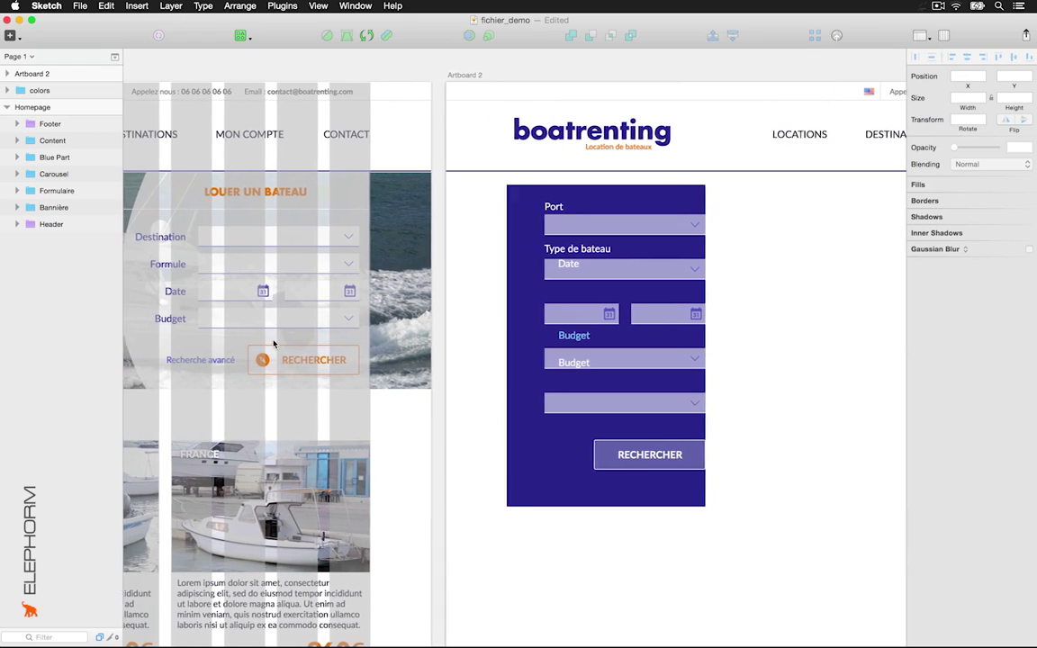
click(7, 73)
click(51, 208)
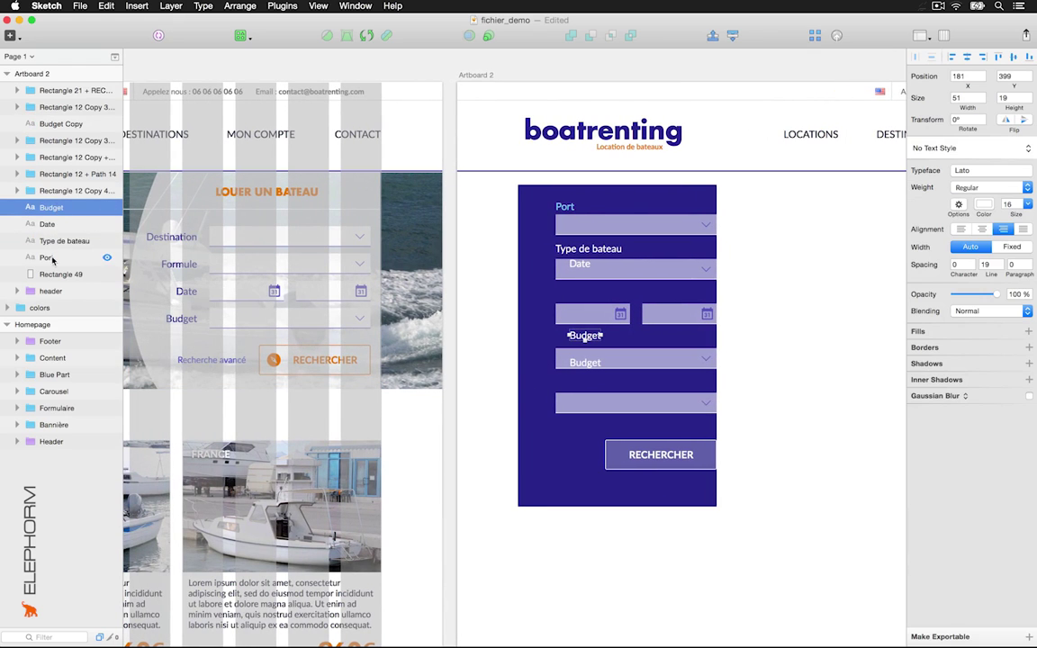
shift+click(50, 257)
drag(49, 207, 45, 82)
drag(45, 191, 45, 159)
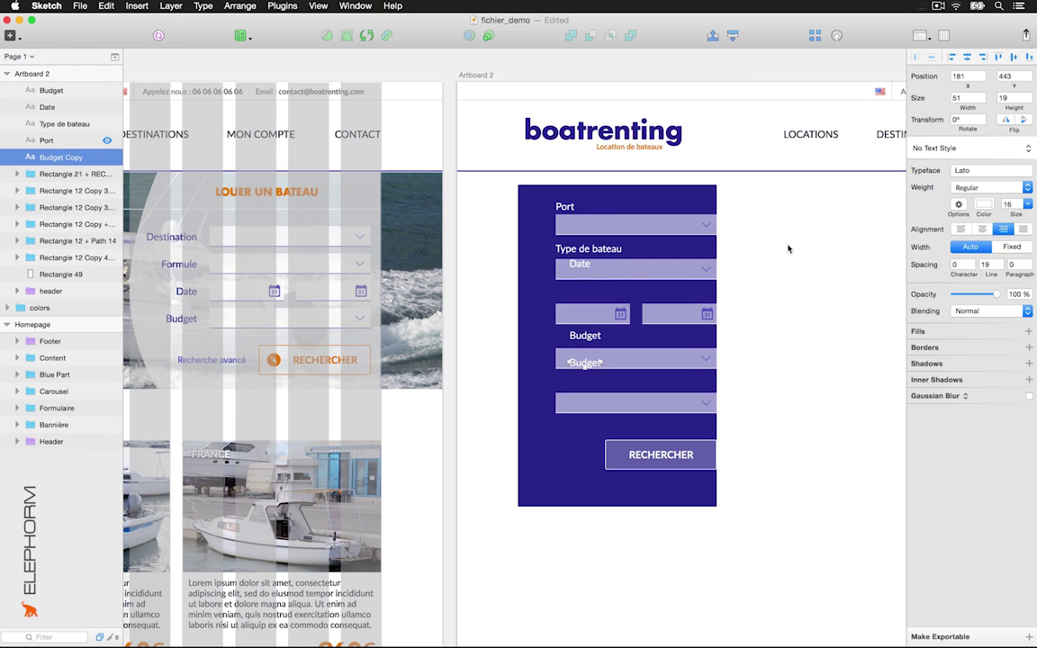
Step: Move the Date label and the two Budget labels directly above their own fields, flush with the fields' left edge at X 159
click(574, 264)
click(580, 267)
drag(583, 265, 566, 300)
drag(587, 338, 565, 401)
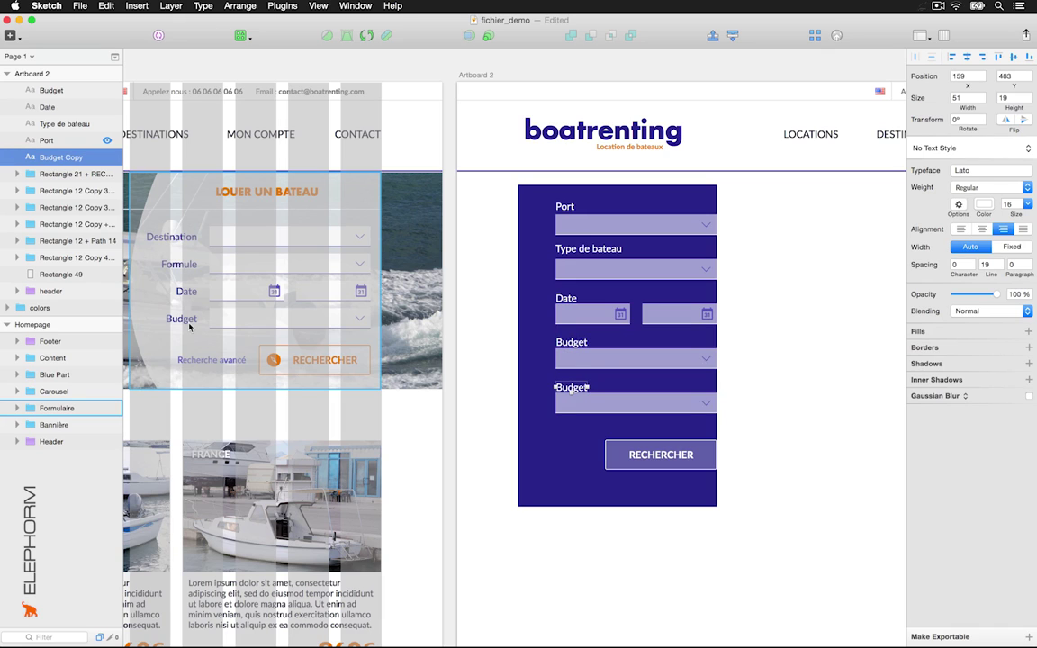
Step: Delete the lowest Budget label together with the input field under it
click(557, 394)
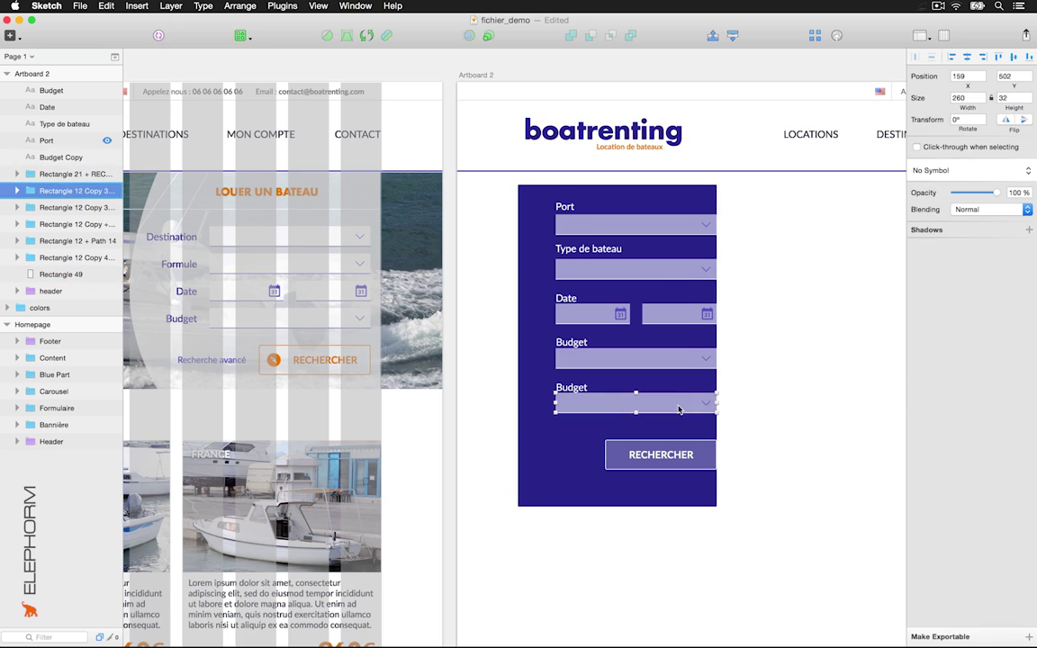
shift+click(572, 391)
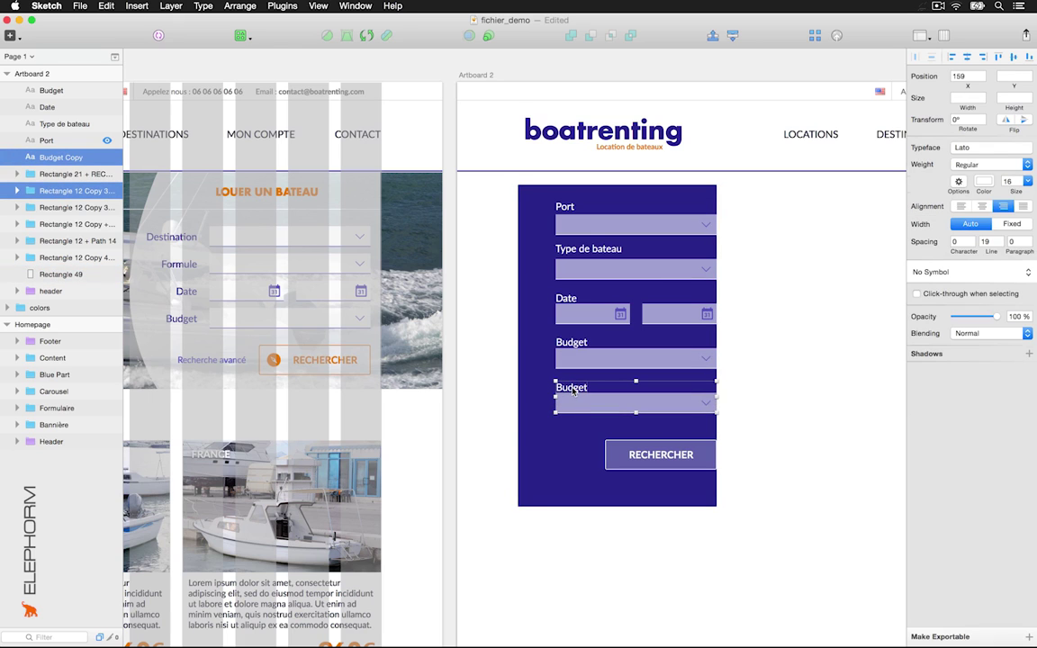
key(BackSpace)
Step: Change the Port label's text to "Destination"
double_click(561, 208)
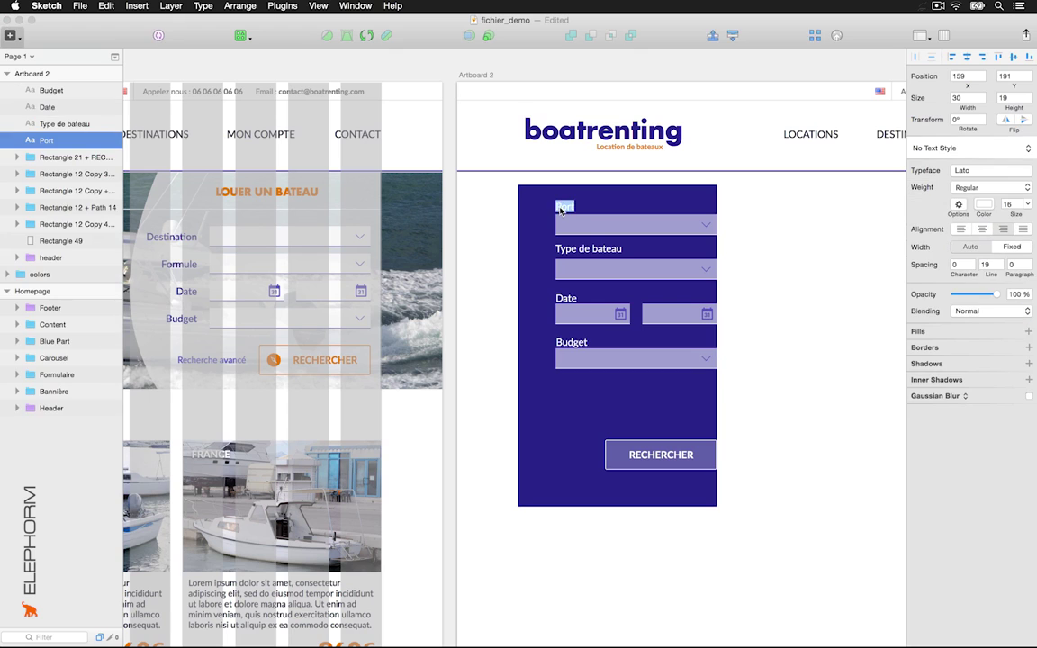
text(Destination)
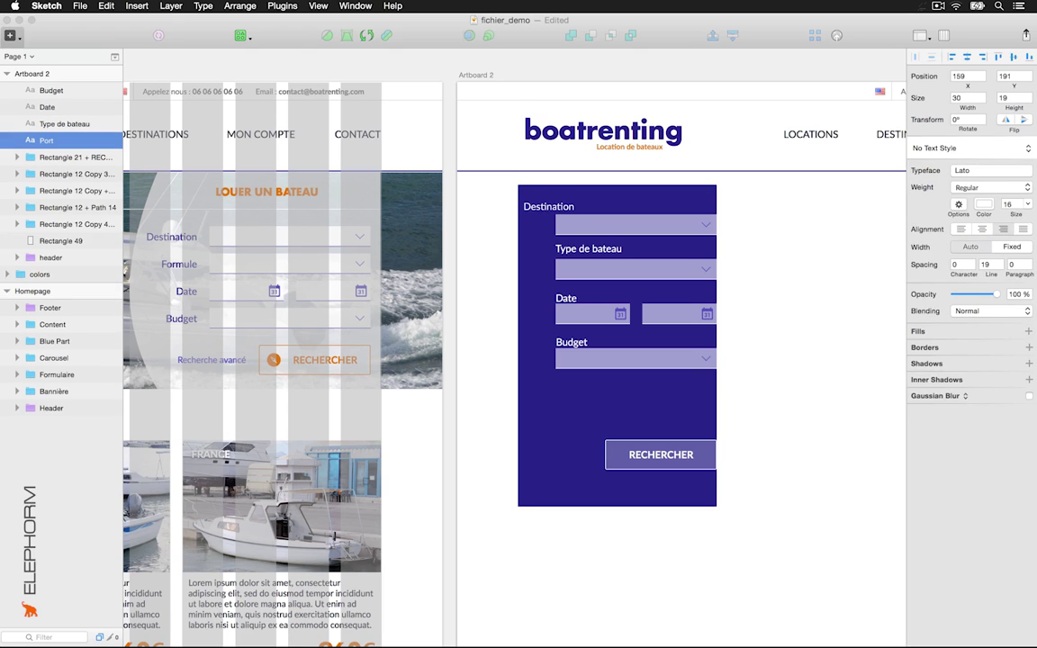
key(Escape)
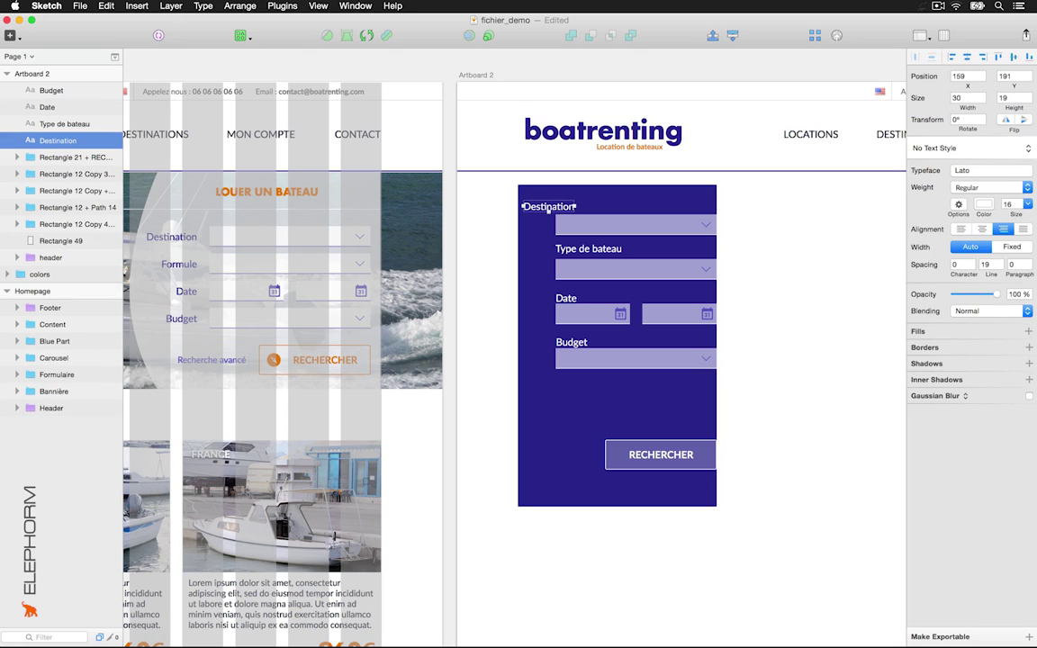
Step: Set the text alignment of the Destination, Type de bateau, Date and Budget labels to left
click(961, 229)
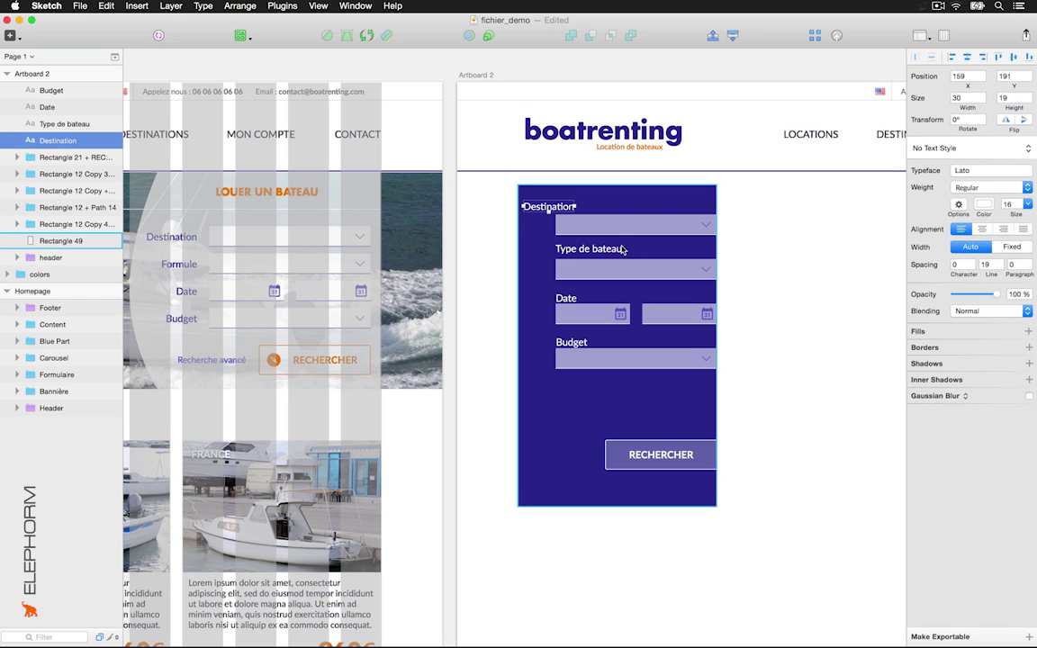
shift+click(592, 250)
shift+click(566, 305)
shift+click(569, 344)
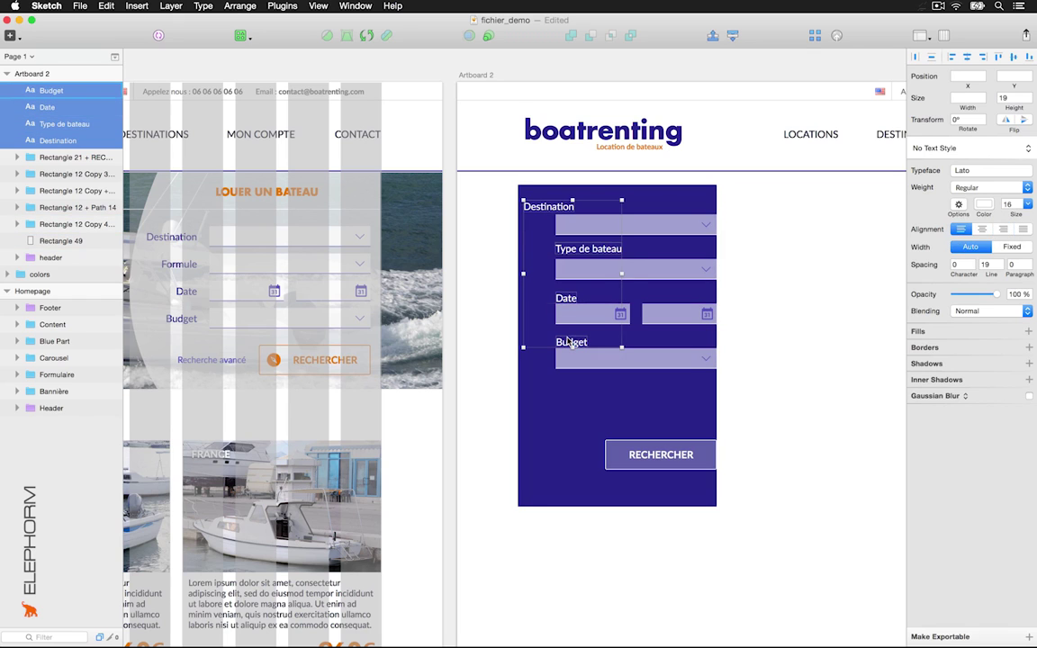
click(962, 230)
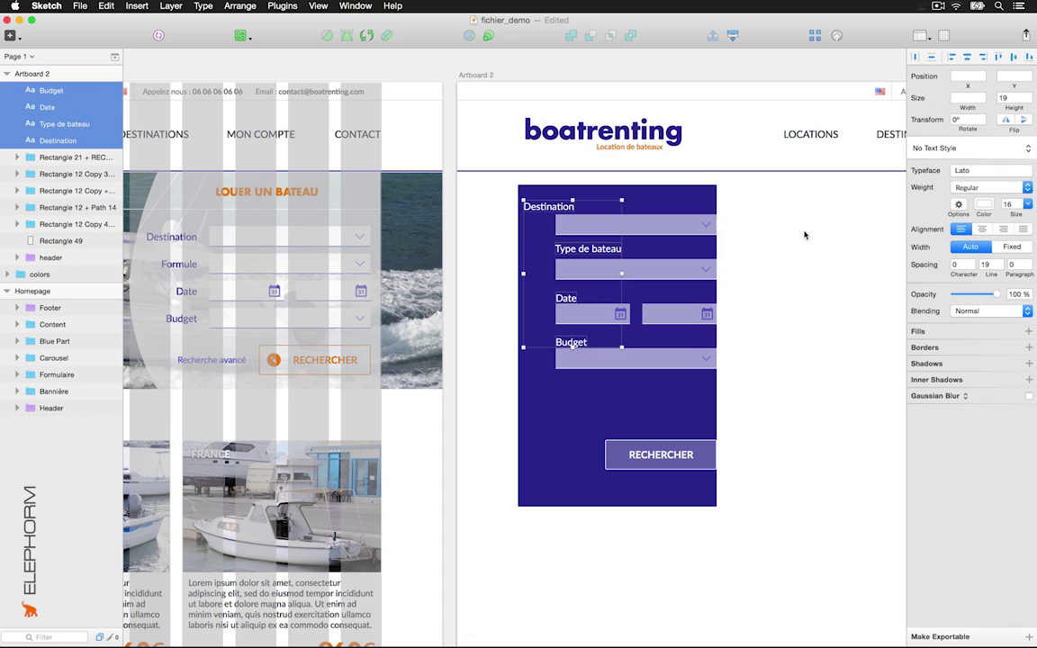
Step: Line up the Destination label with the first field's left edge and lower the Type de bateau label closer to its field
click(805, 235)
drag(566, 208, 601, 208)
drag(584, 249, 584, 255)
Step: Move the four form labels up together by 7 px to leave more space above their fields
click(581, 344)
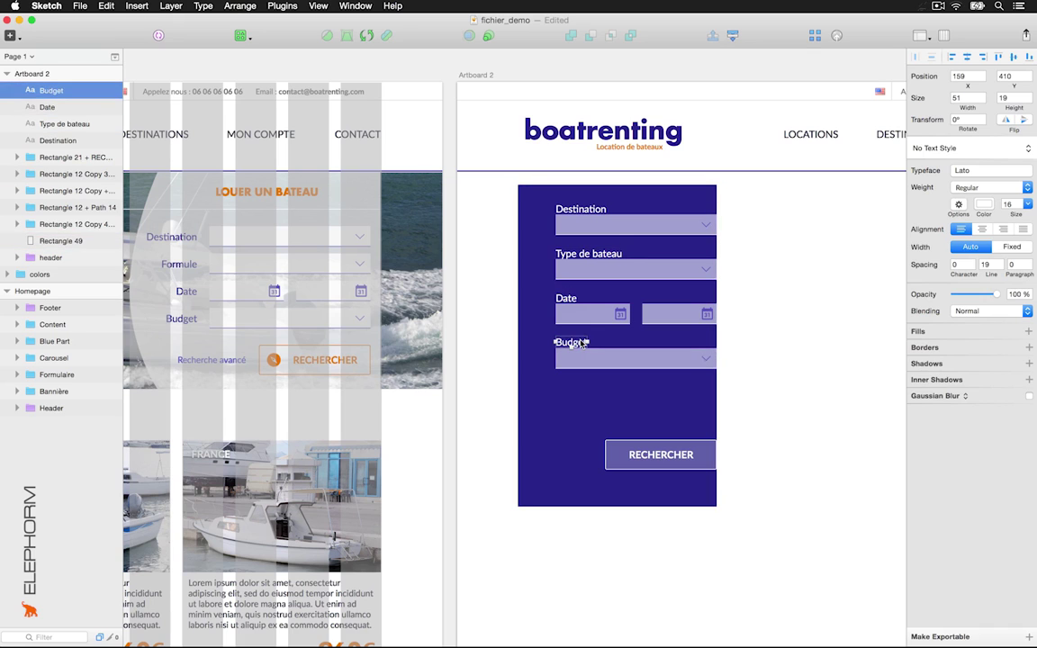
shift+click(565, 298)
shift+click(586, 254)
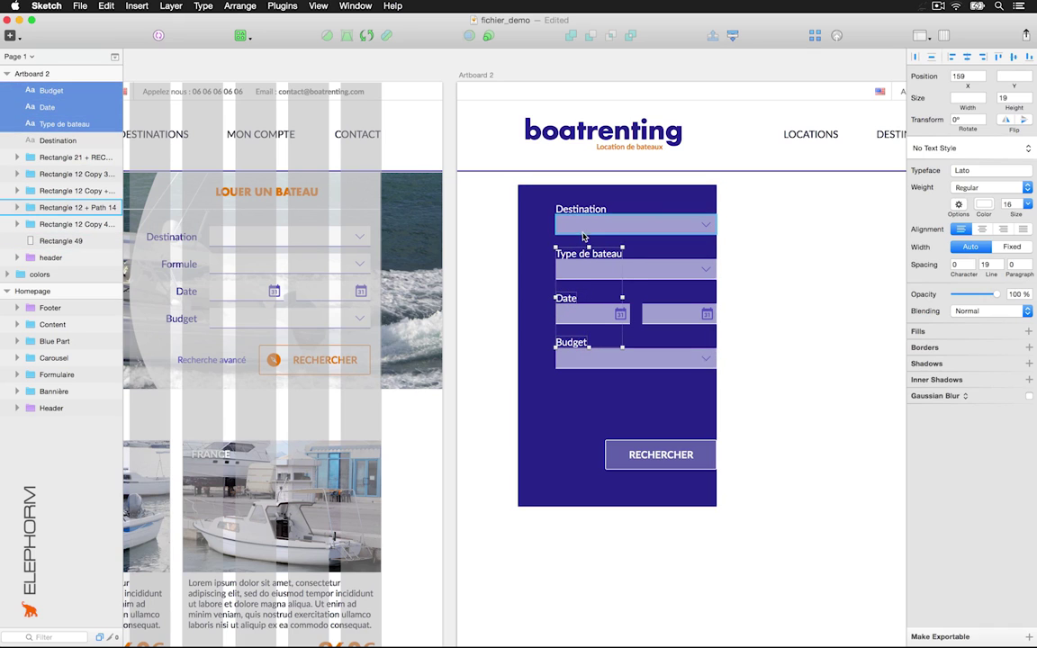
shift+click(593, 211)
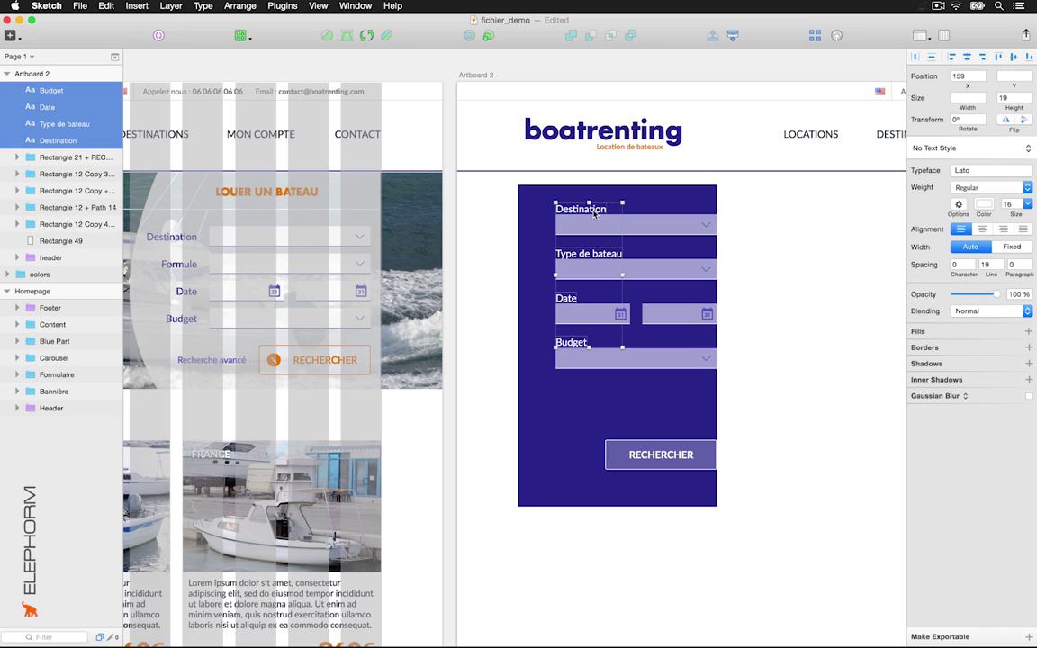
key(shift+Up)
key(Down)
key(Down)
key(Down)
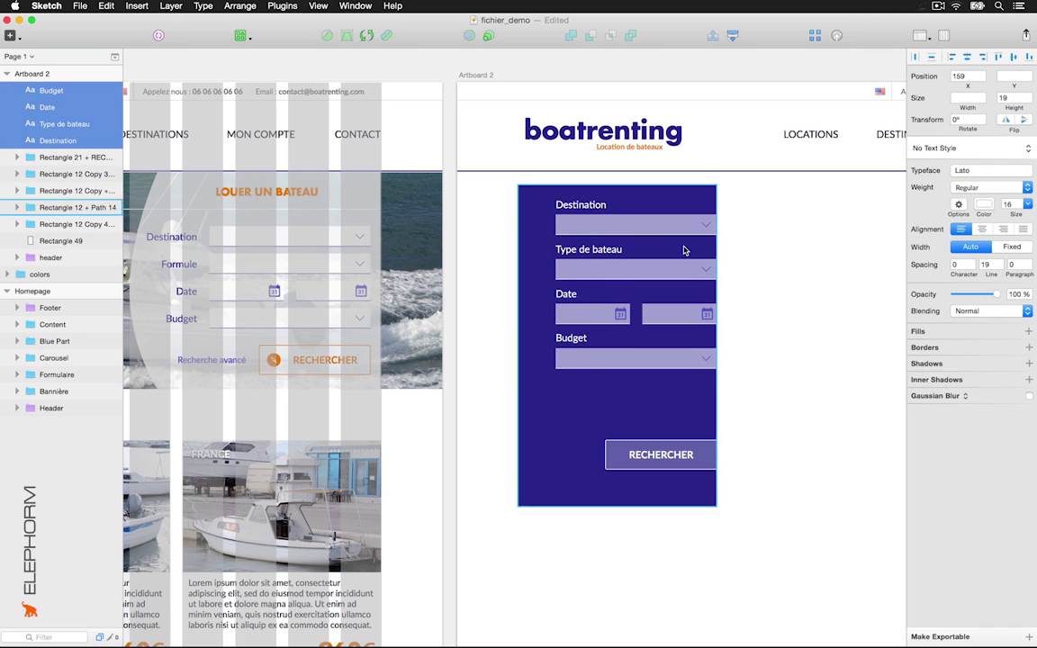
Step: Group the four labels with their input fields and centre the group horizontally on the blue rectangle
click(733, 209)
drag(733, 209, 544, 386)
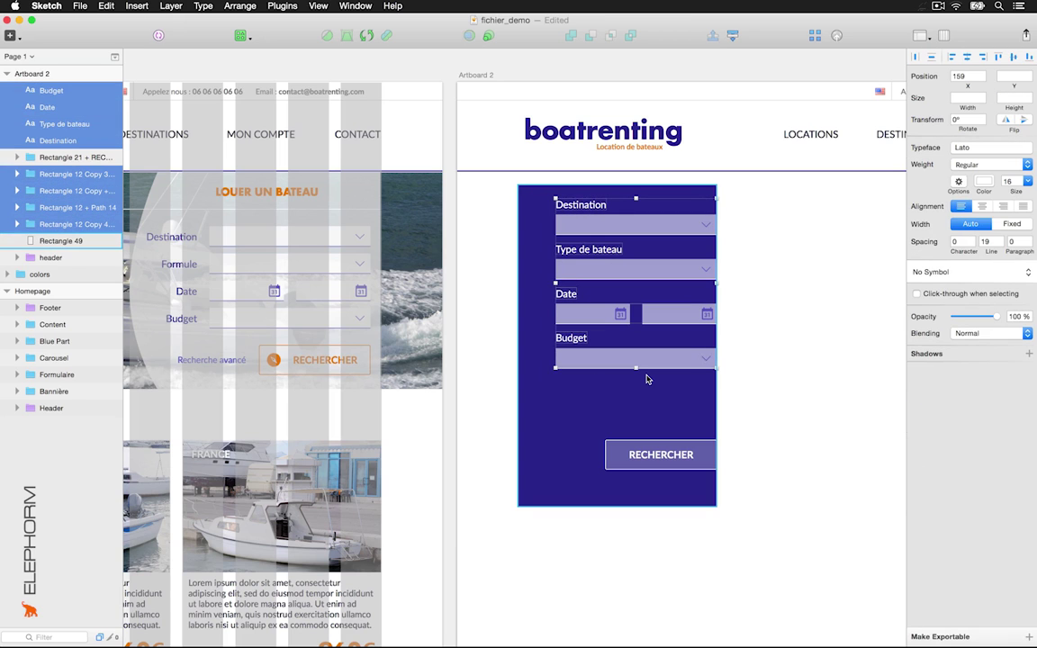
key(super+g)
shift+click(607, 389)
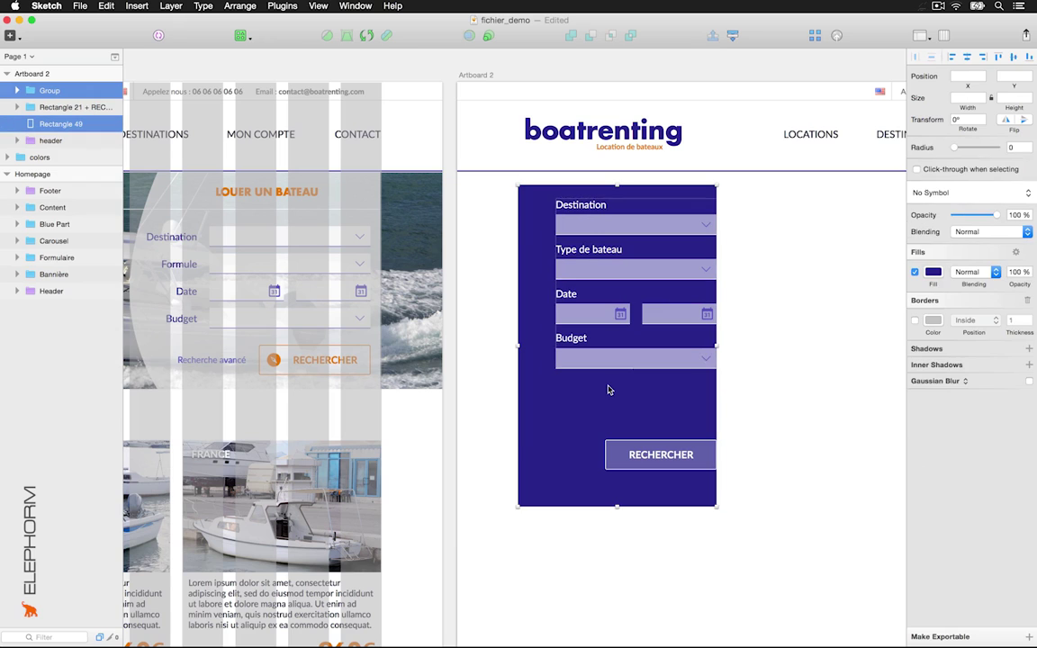
click(967, 57)
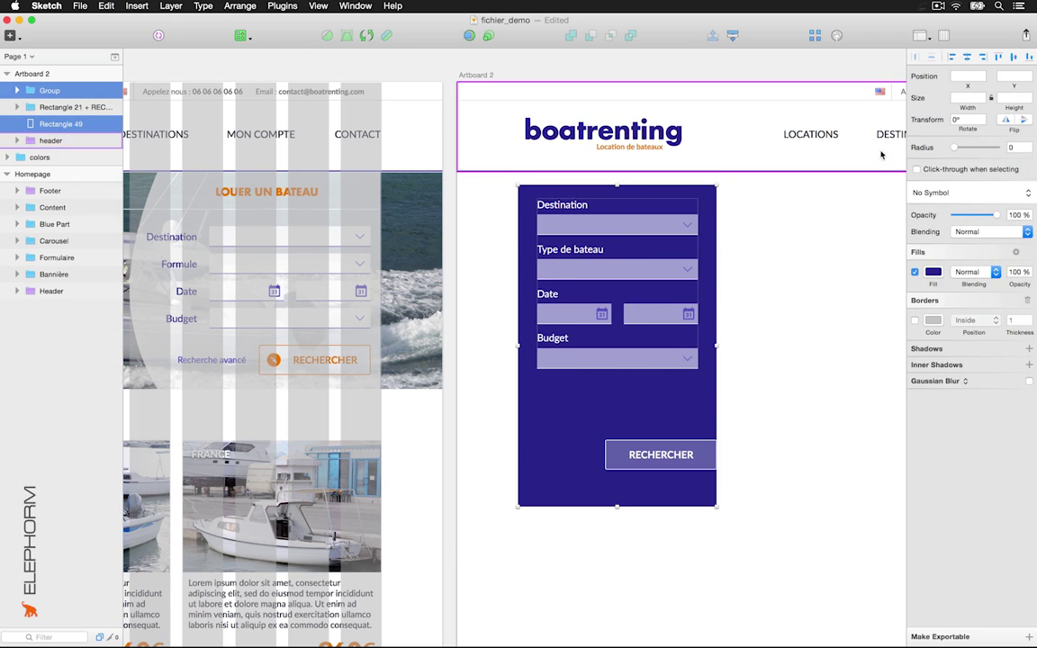
key(Escape)
Step: Move the group of labels and fields down by 60 px to Y 248
click(586, 235)
key(shift+Down)
key(shift+Down)
key(shift+Down)
key(shift+Down)
key(shift+Down)
key(shift+Down)
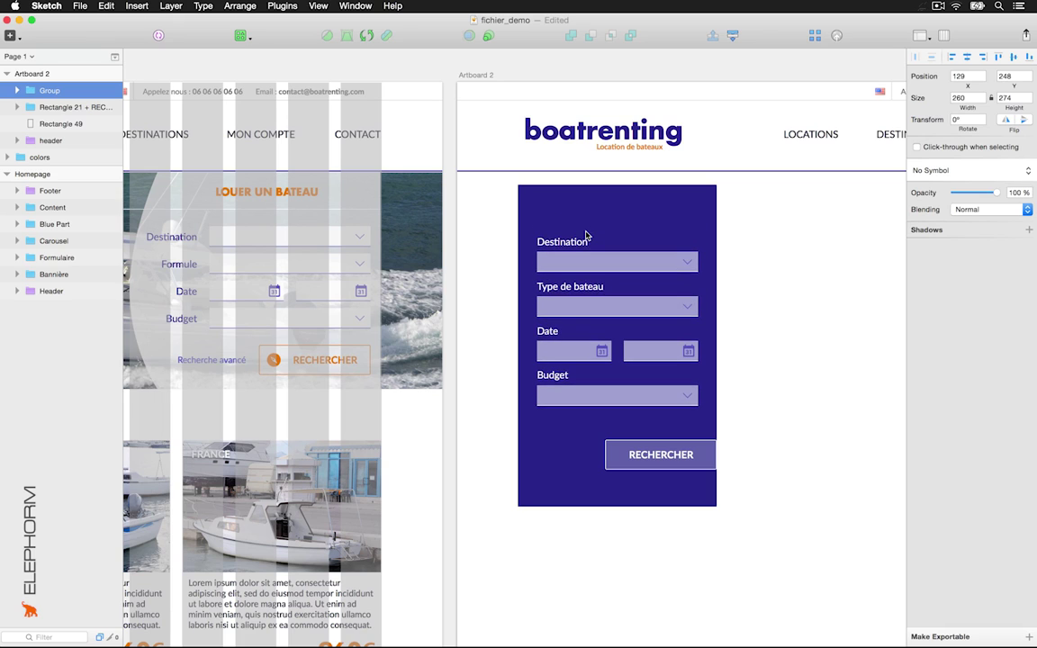
Step: Move the RECHERCHER button to X 209, Y 558, flush with the right edge of the input fields
drag(687, 462, 663, 448)
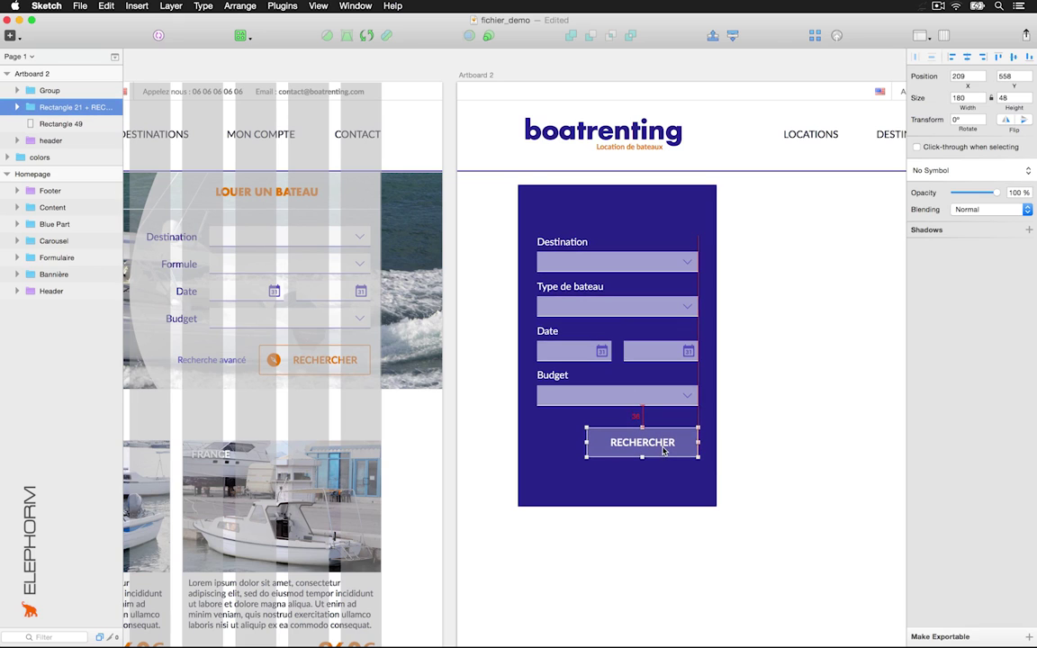
click(794, 414)
Step: Add a RECHERCHE heading above the Destination label, aligned with the labels' left edge at X 129, Y 206
key(t)
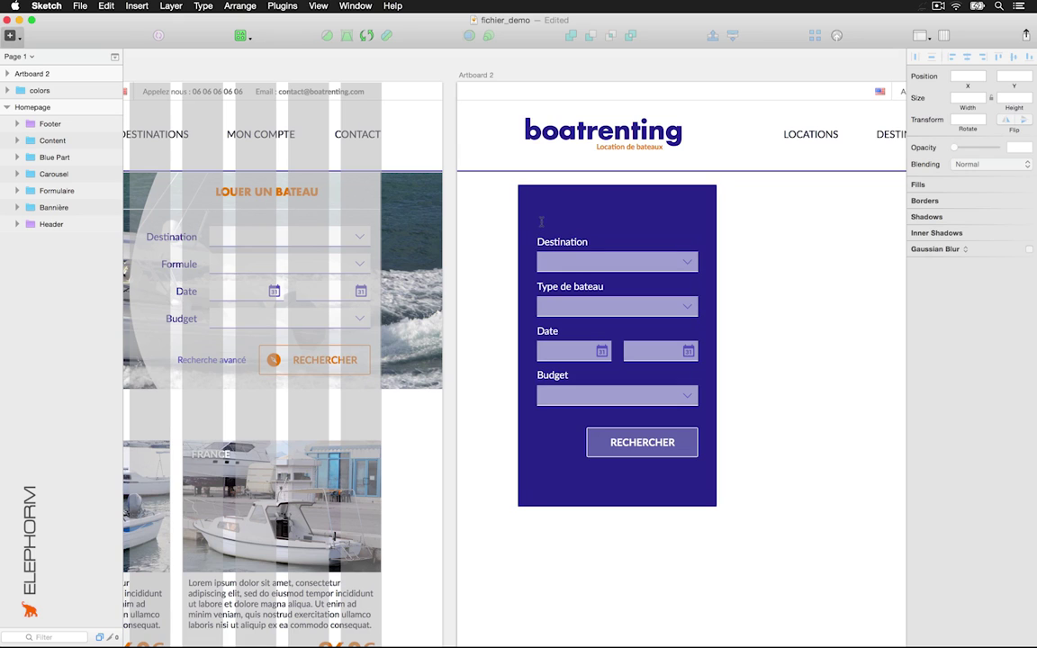
click(538, 212)
text(RECHERCHE)
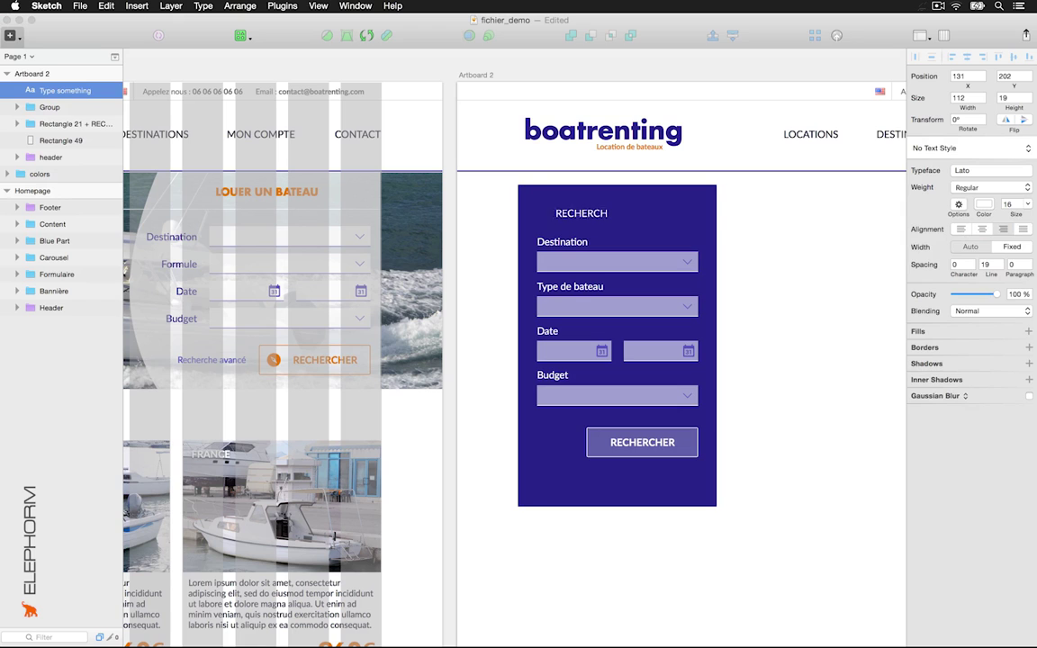
key(Escape)
mouse_move(578, 213)
mouse_down()
mouse_move(559, 211)
mouse_move(567, 216)
mouse_up()
Step: Set the RECHERCHE heading's typeface to Futura with Bold weight
click(993, 171)
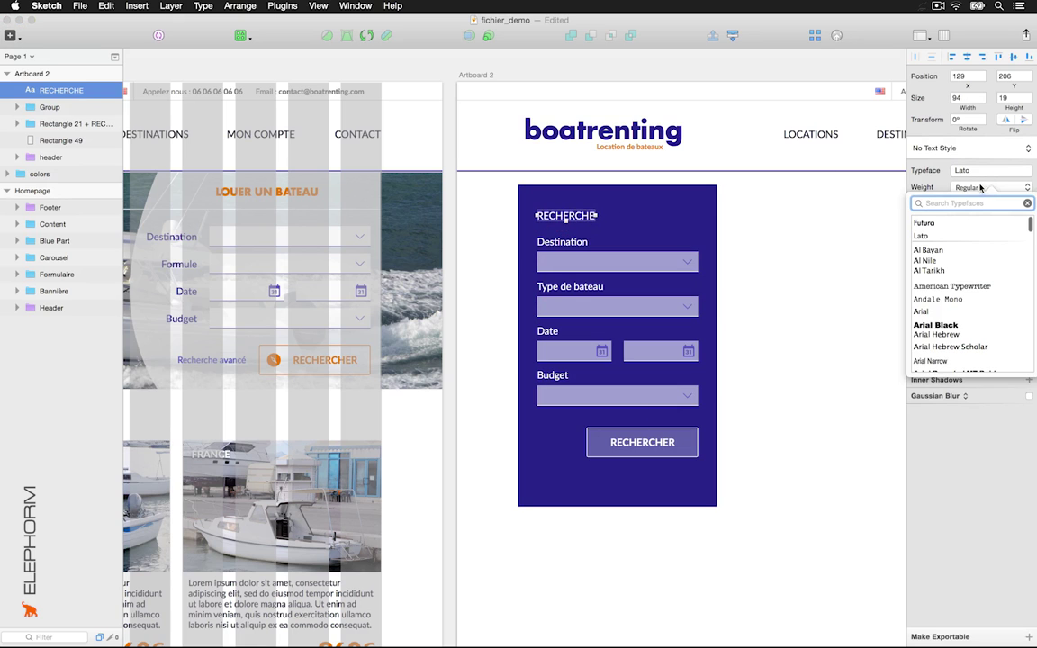
key(Down)
click(976, 189)
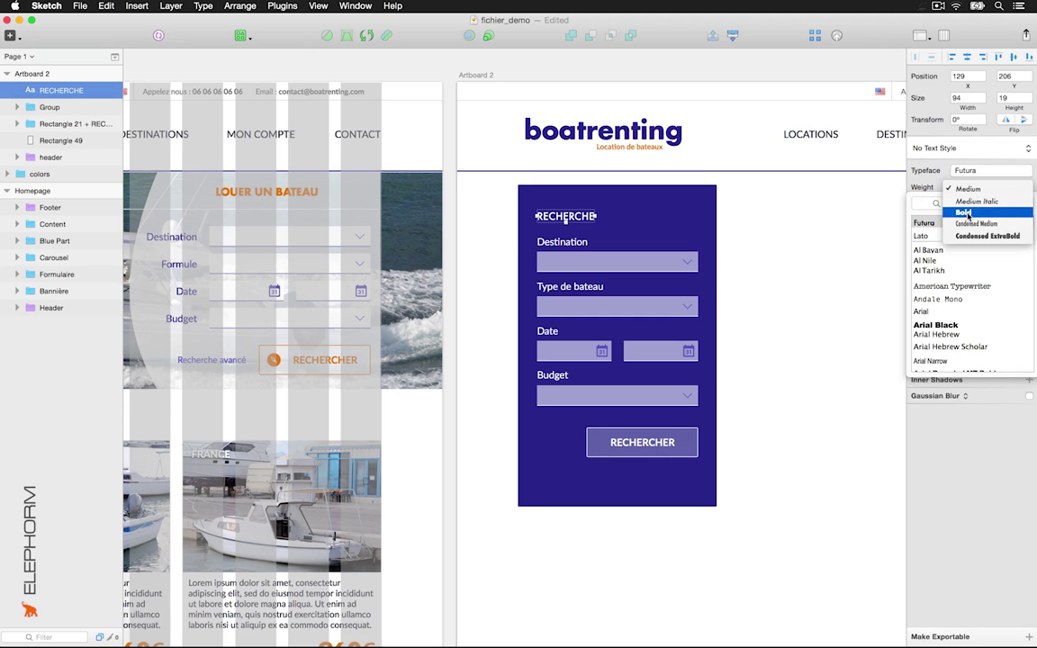
click(963, 212)
click(786, 284)
Step: Shorten the blue background rectangle from its bottom edge to a height of 480 px
scroll(786, 284, right, 5)
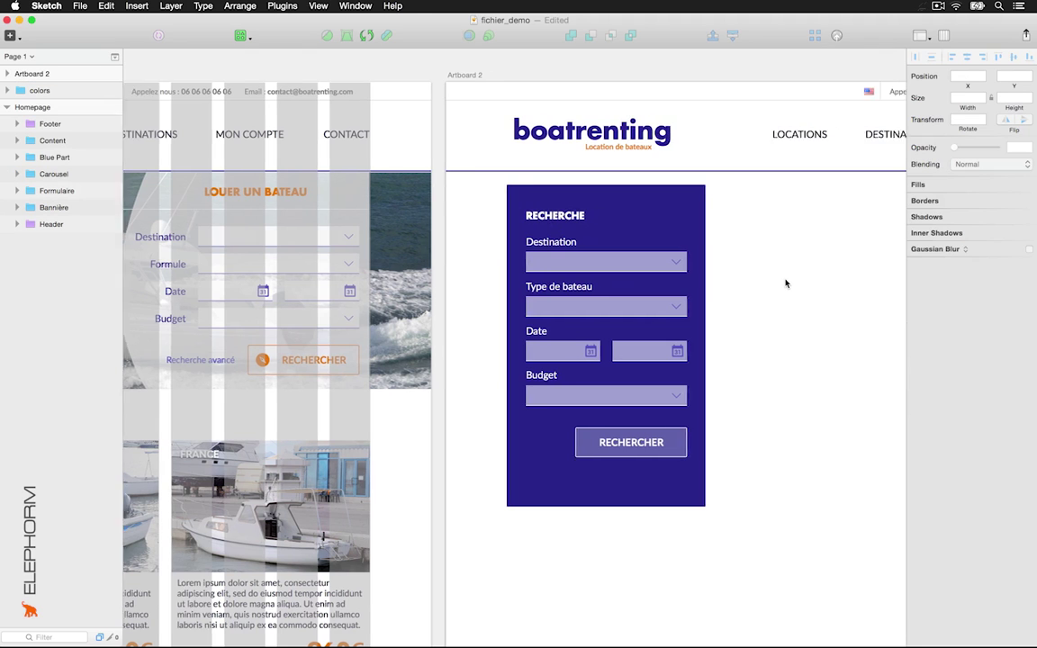
click(546, 494)
key(super+shift+Up)
key(super+shift+Up)
key(super+shift+Up)
key(super+shift+Up)
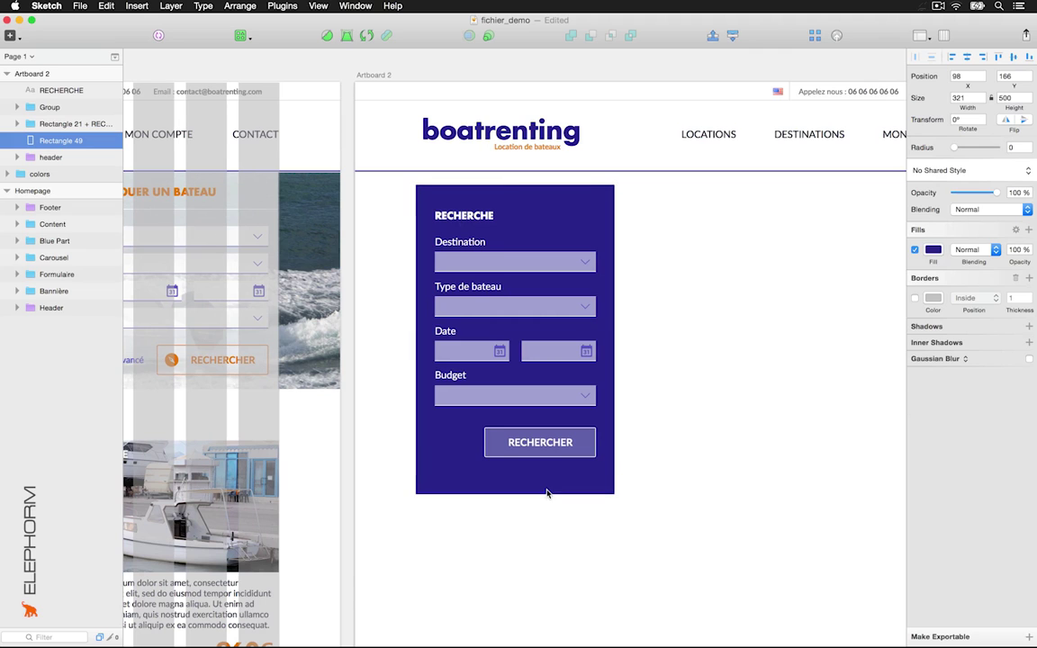
Step: Group the heading, fields, RECHERCHER button and blue rectangle, and name the group Formulaire de recherche
drag(674, 519, 401, 196)
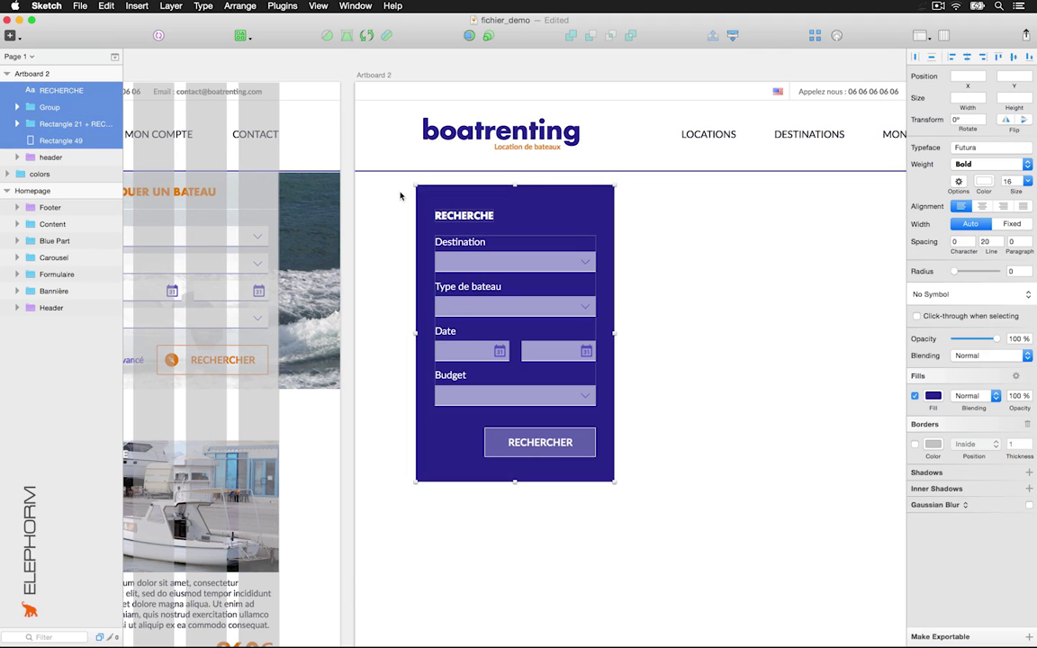
key(super+g)
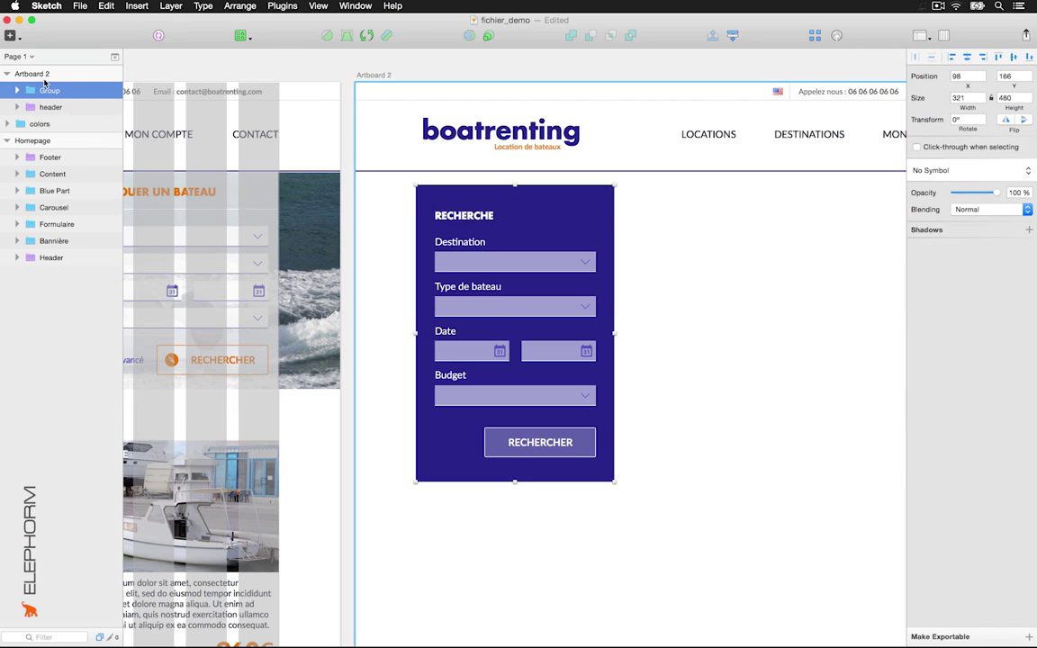
double_click(53, 92)
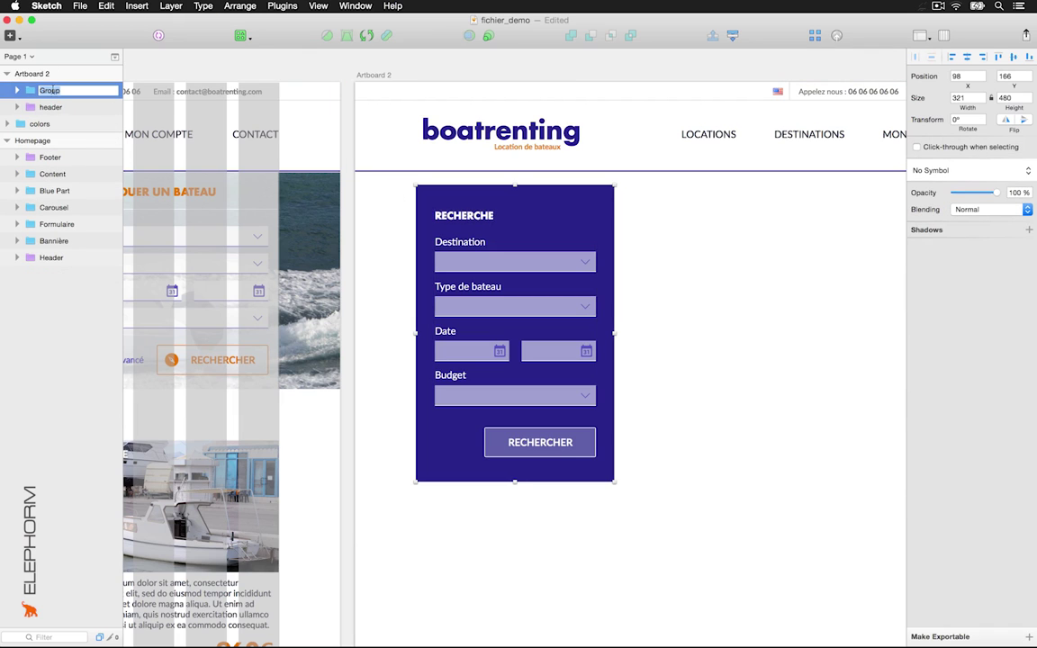
text(Formulaire de recherche)
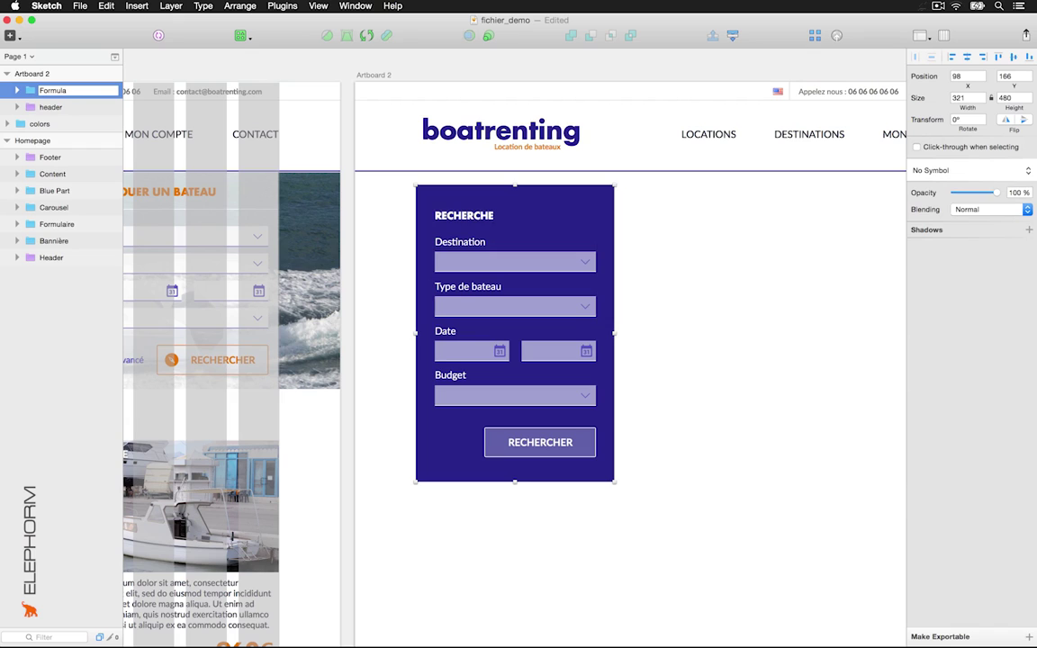